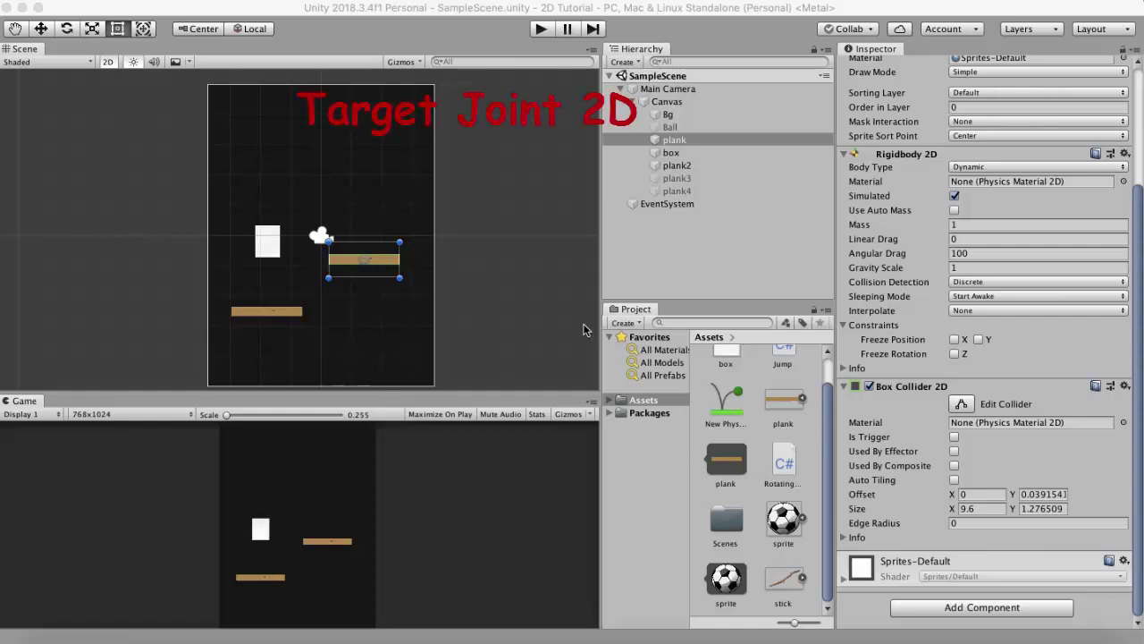
# Inspect the box's jump settings in the Inspector.
pyautogui.scroll(1, 480, 256)
pyautogui.scroll(1, 480, 256)
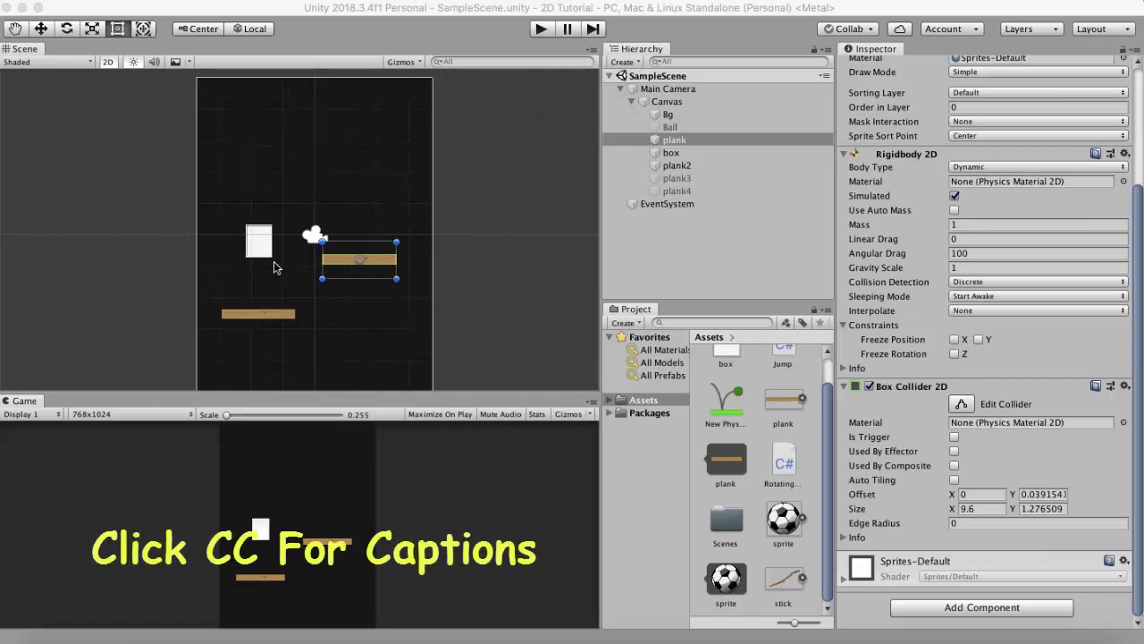
pyautogui.click(670, 153)
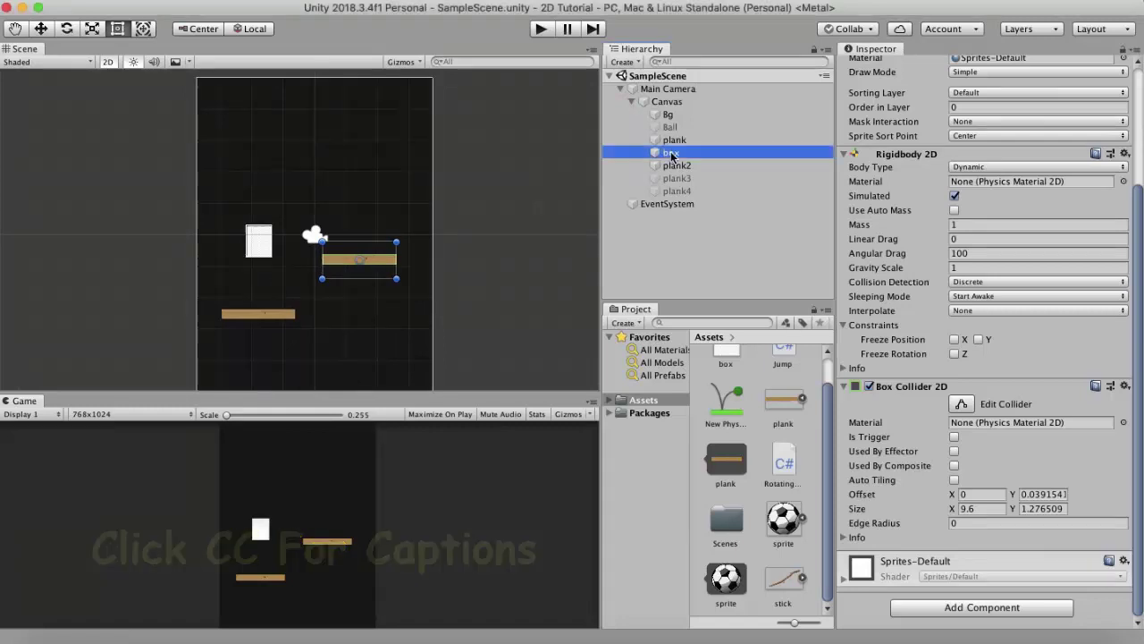
pyautogui.scroll(-3, 941, 182)
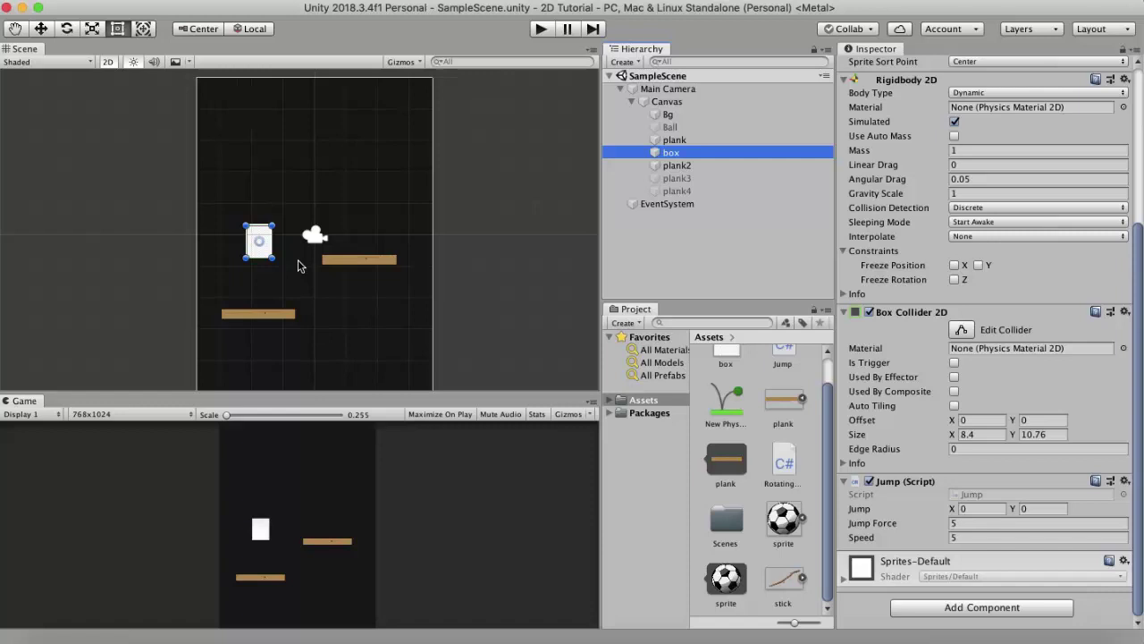
# Play-test the scene, making the box jump and move left and right, then stop.
pyautogui.click(542, 31)
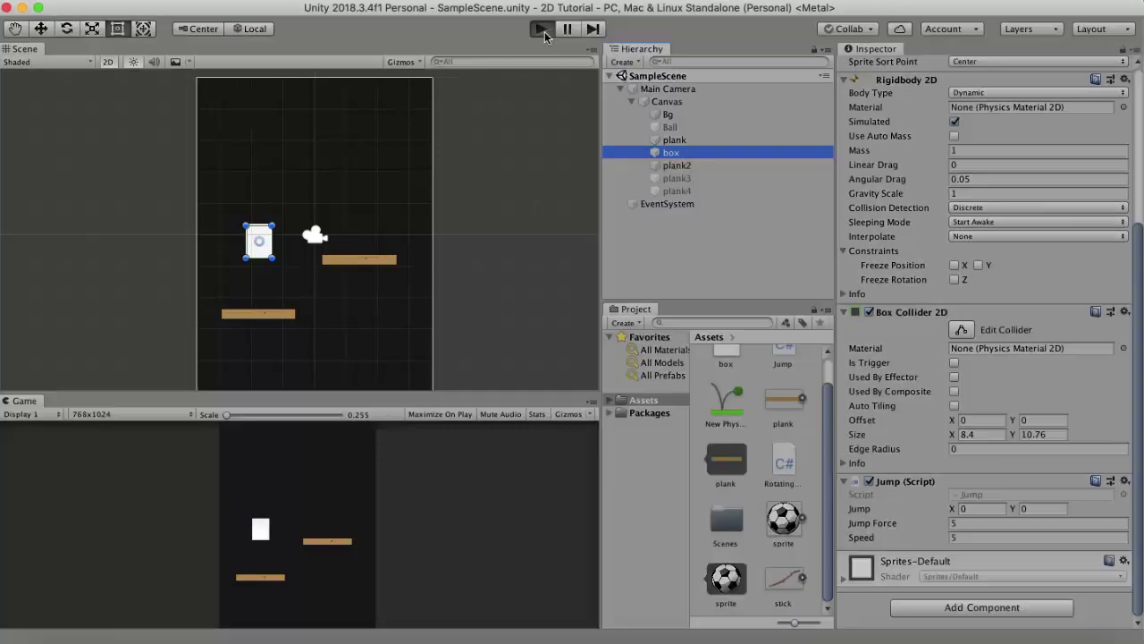
pyautogui.press('space')
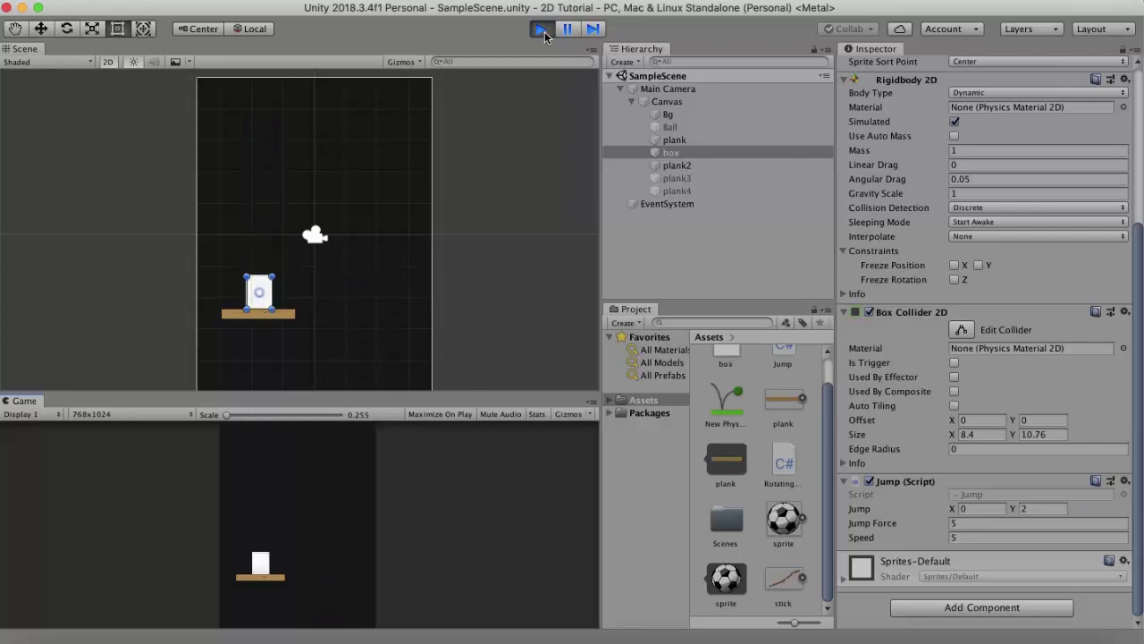
pyautogui.press('space')
pyautogui.press('Right')
pyautogui.press('Left')
pyautogui.press('space')
pyautogui.press('Right')
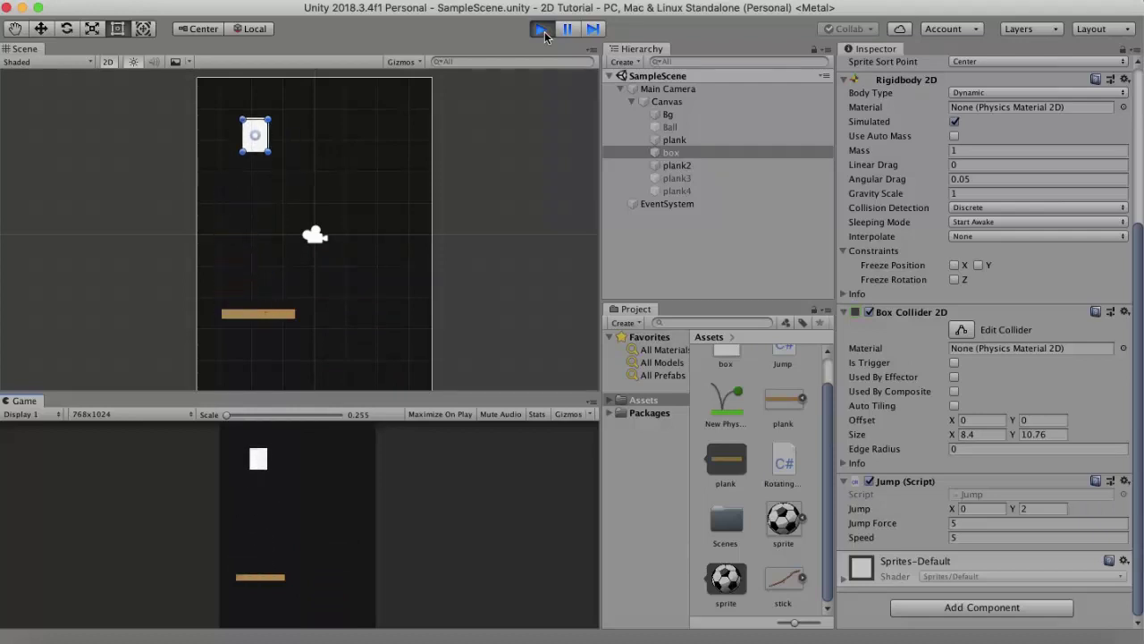
pyautogui.click(542, 29)
# Select the plank and add a Target Joint 2D component to it.
pyautogui.click(690, 140)
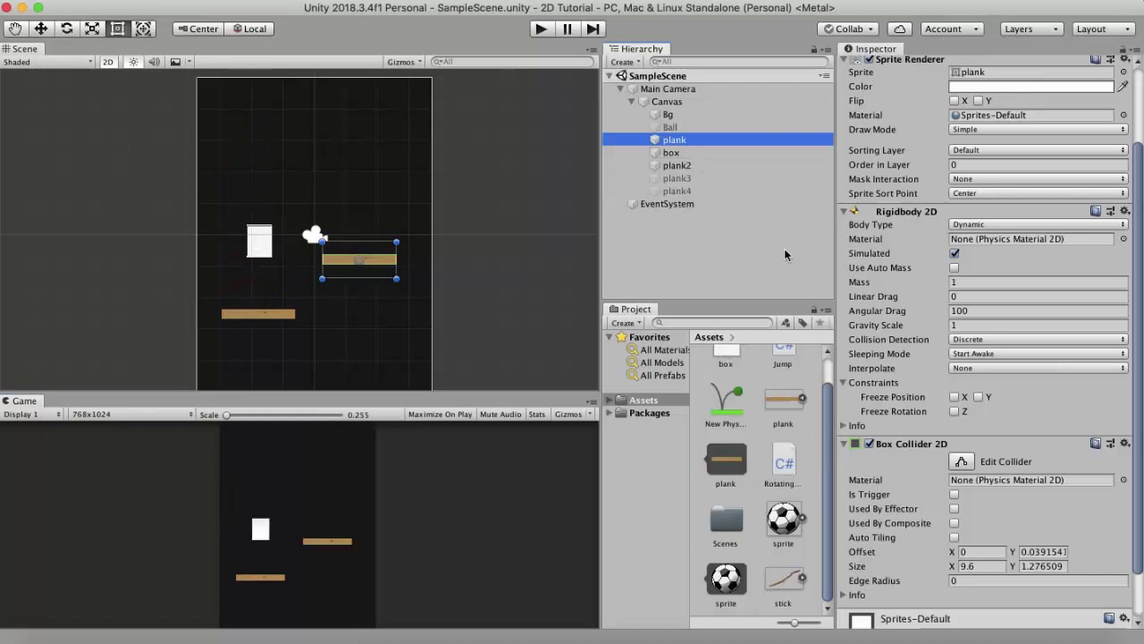
pyautogui.scroll(-3, 894, 234)
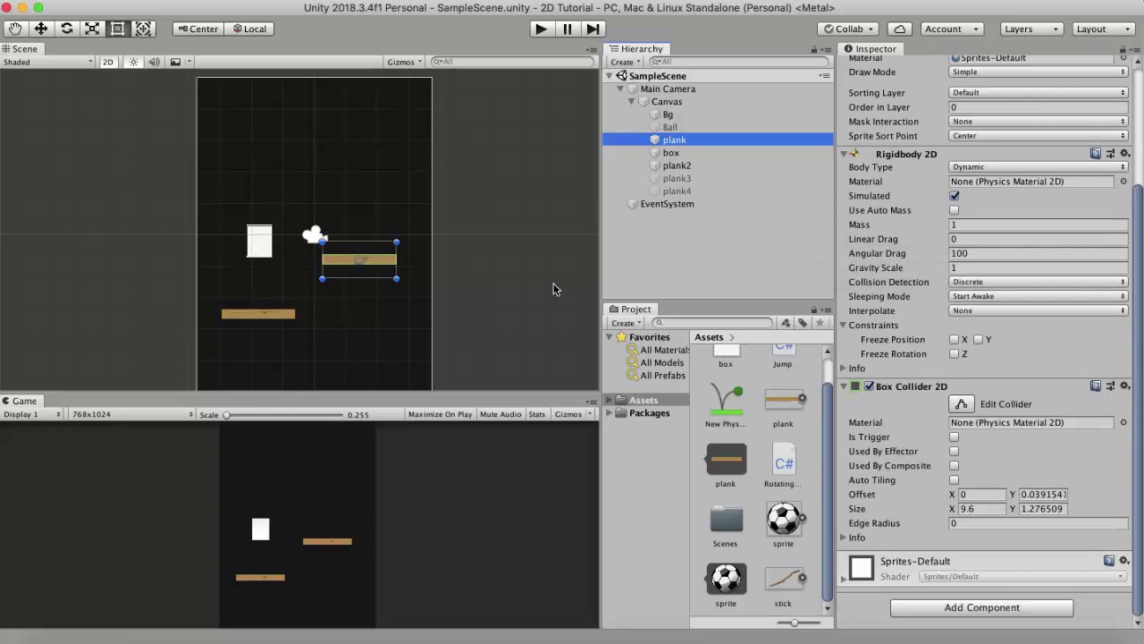
pyautogui.click(938, 612)
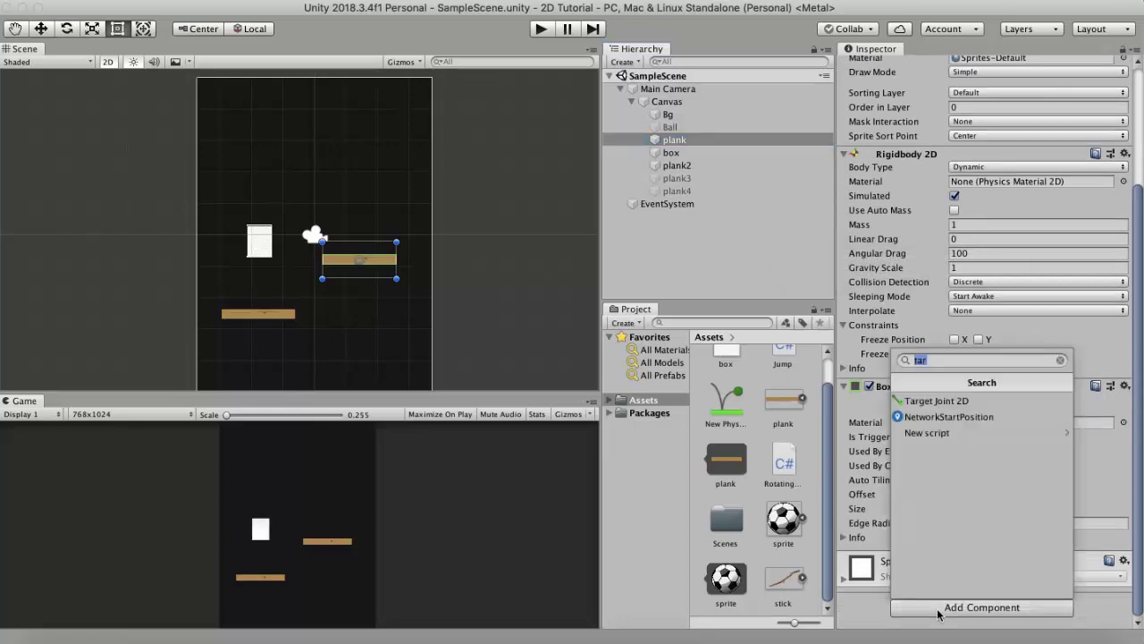
pyautogui.write('target')
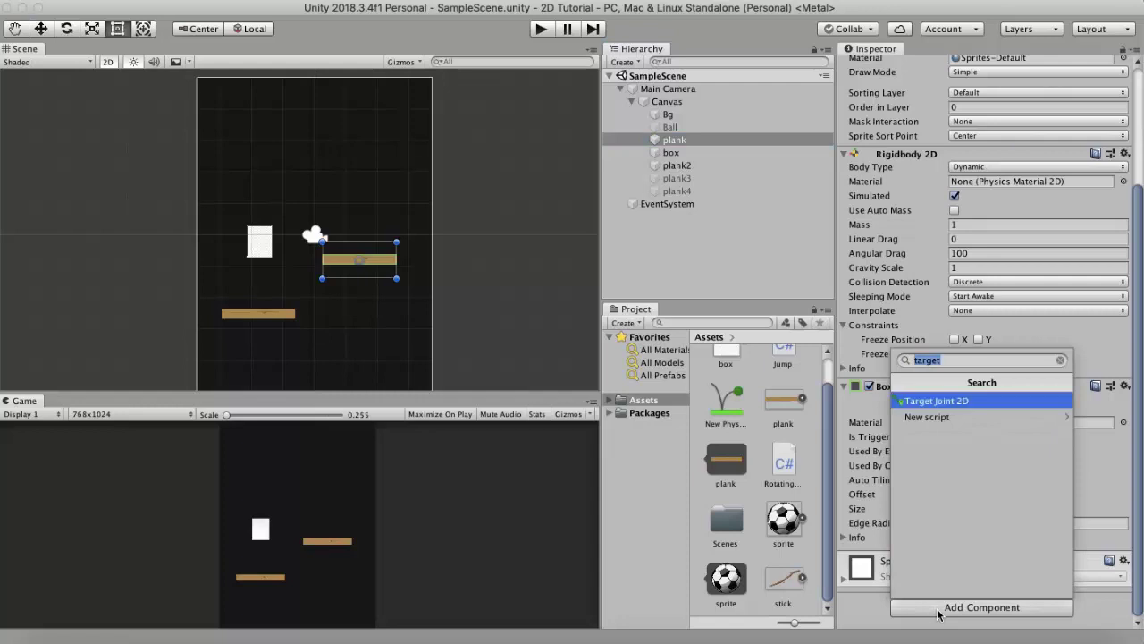
pyautogui.press('Return')
pyautogui.scroll(-3, 939, 614)
pyautogui.scroll(3, 414, 315)
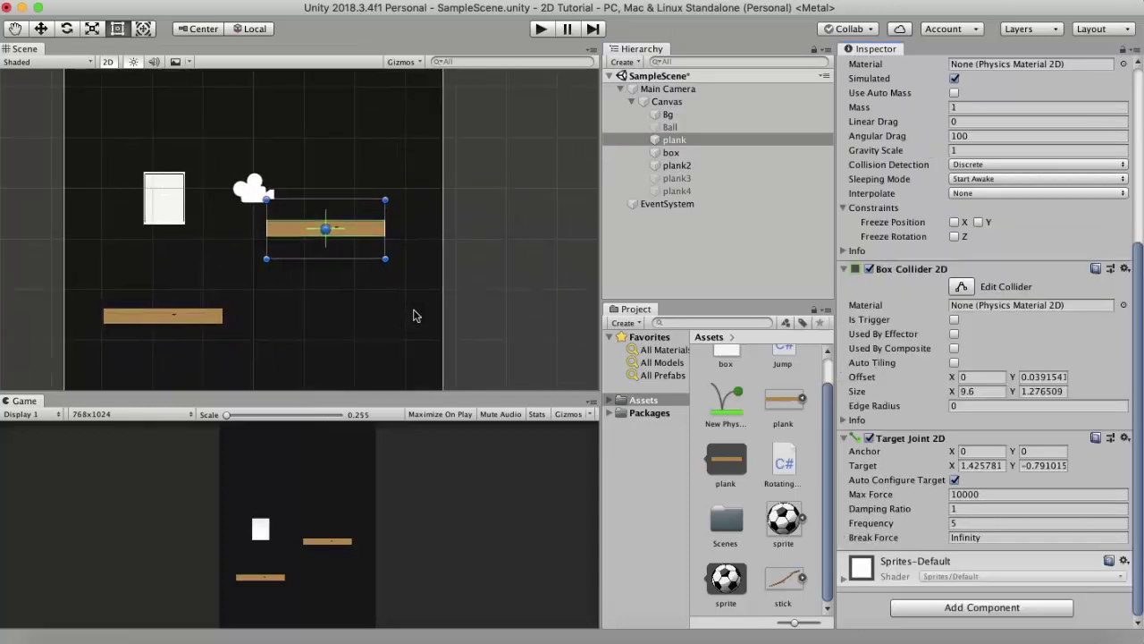
pyautogui.scroll(3, 414, 314)
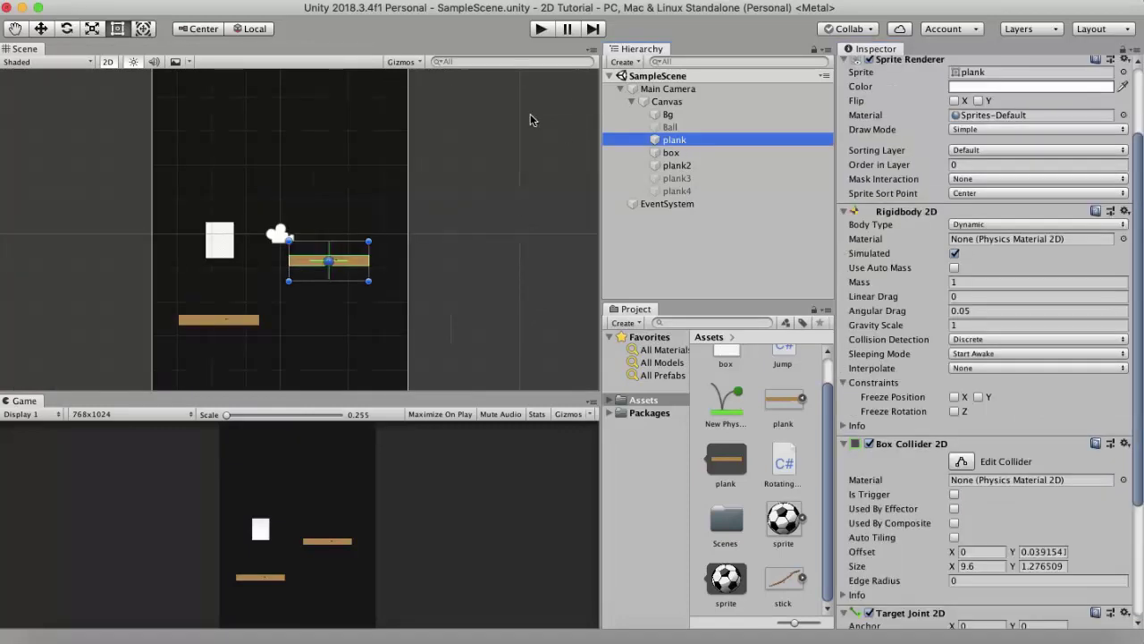
pyautogui.click(541, 31)
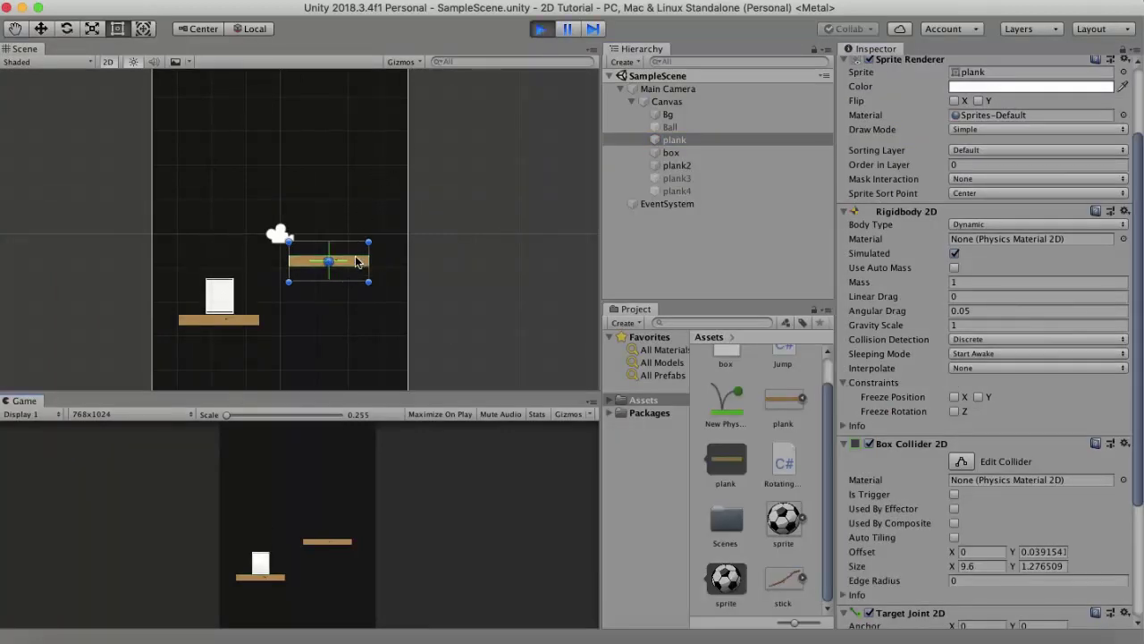
pyautogui.press('space')
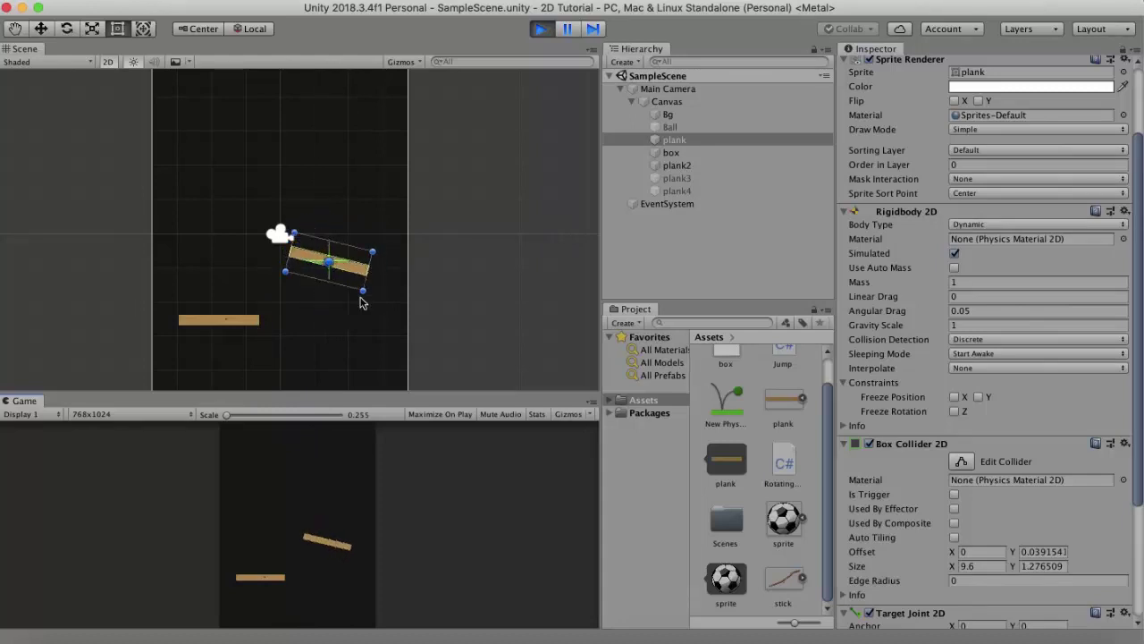
pyautogui.click(539, 32)
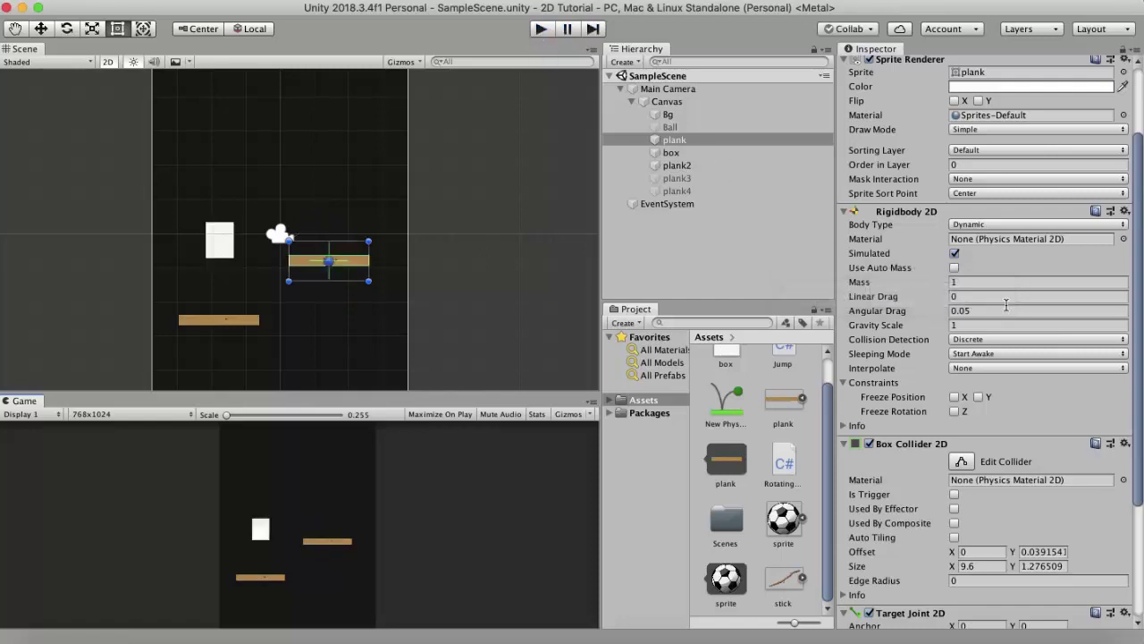
# Set the plank's Rigidbody 2D Angular Drag to 100 and play-test the box landing.
pyautogui.scroll(-3, 993, 261)
pyautogui.click(991, 250)
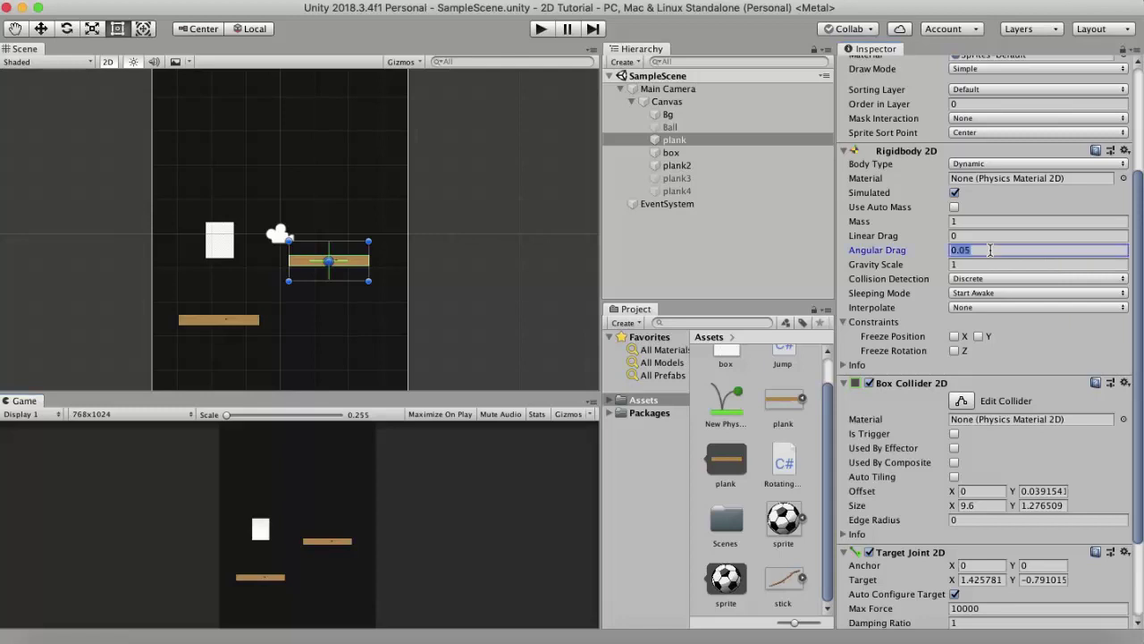
pyautogui.write('1')
pyautogui.click(541, 30)
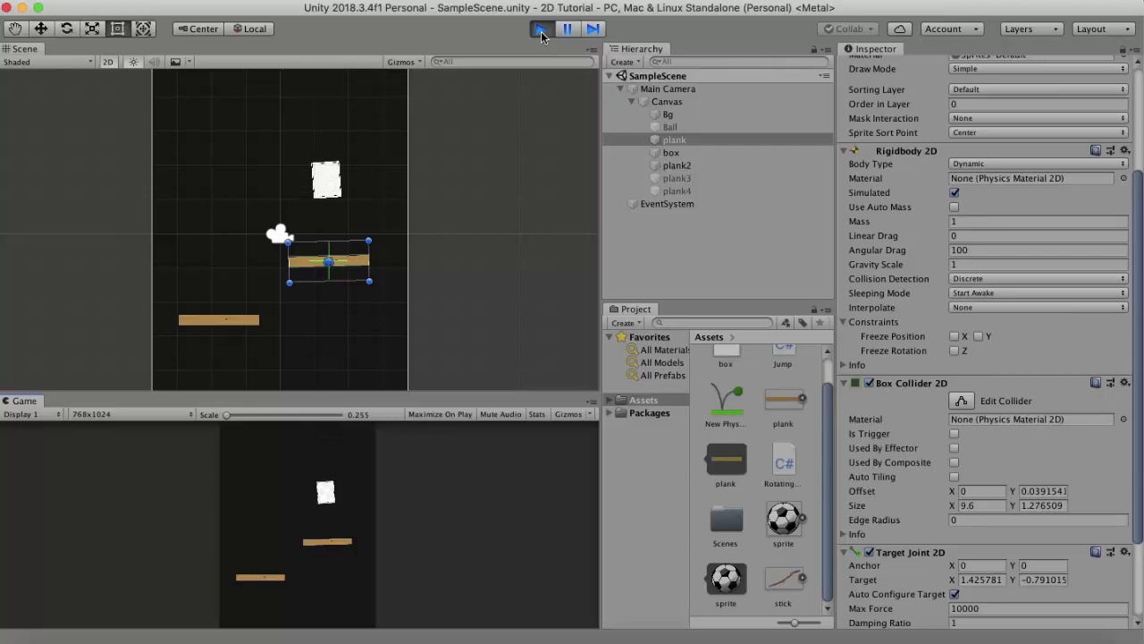
pyautogui.click(541, 30)
pyautogui.scroll(-3, 1023, 364)
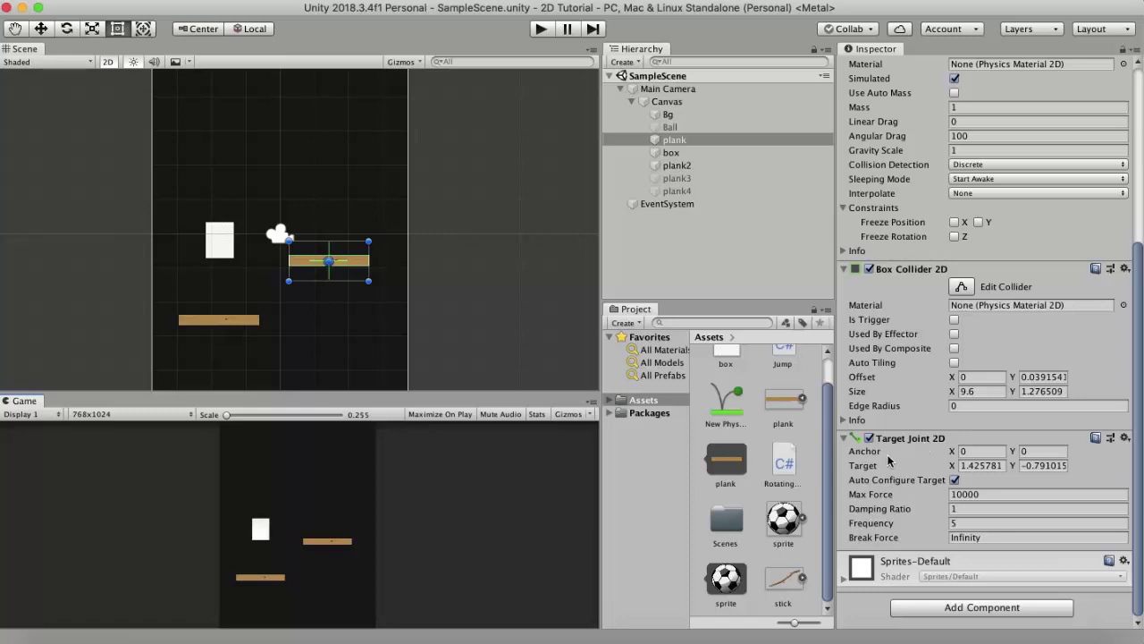
# Turn off Auto Configure Target and set the joint target manually to X 0.38, Y 0.6.
pyautogui.scroll(3, 375, 317)
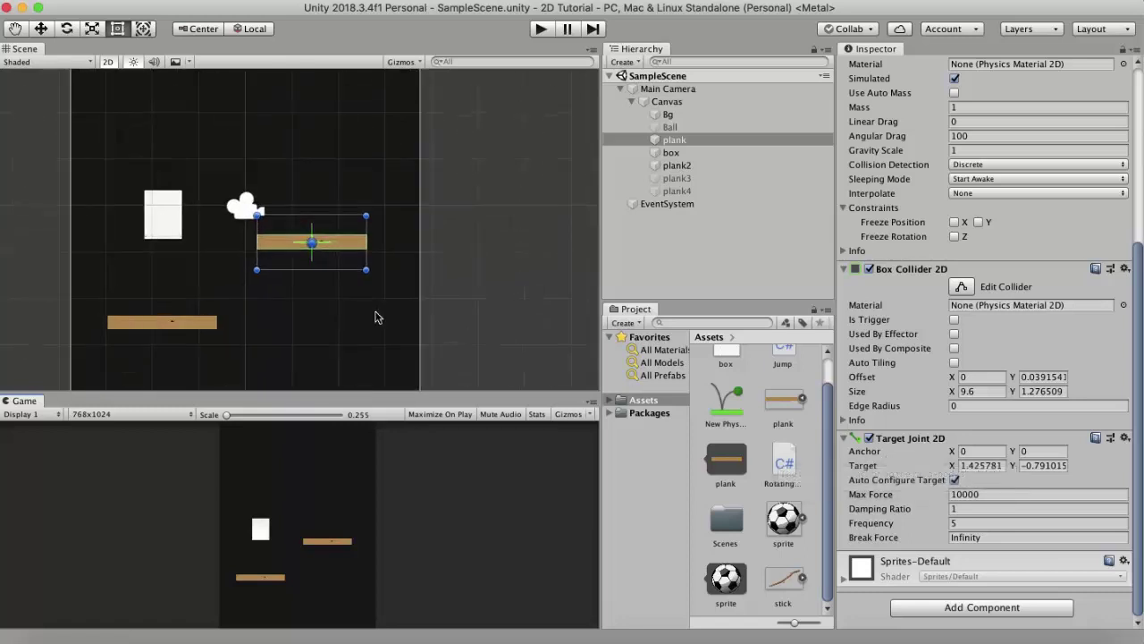
pyautogui.scroll(3, 375, 317)
pyautogui.scroll(2, 375, 318)
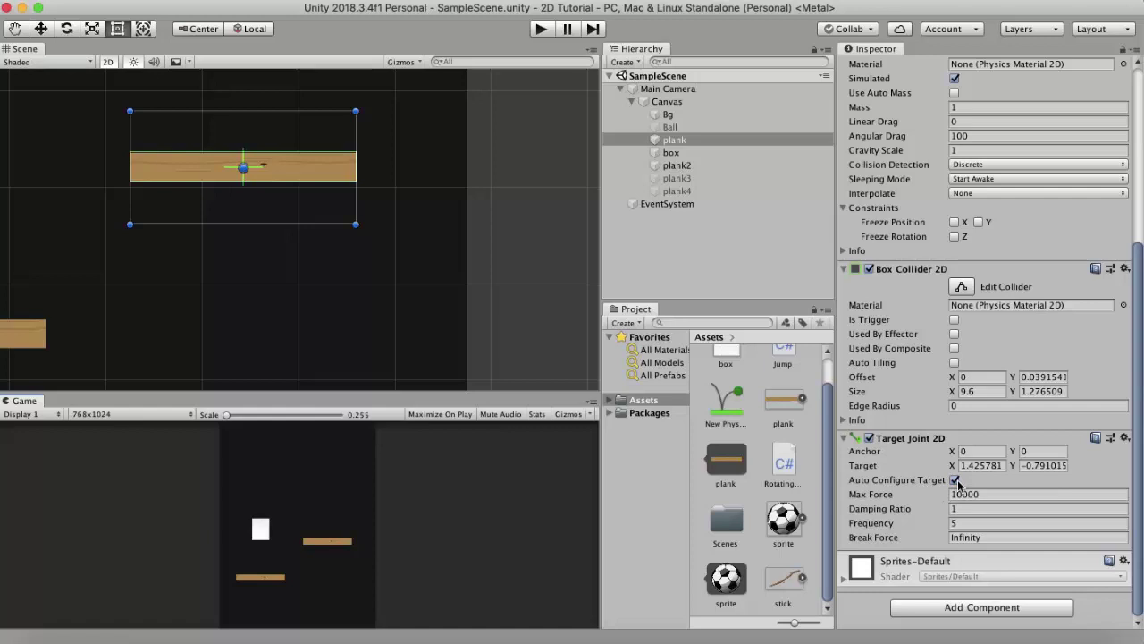
pyautogui.click(955, 480)
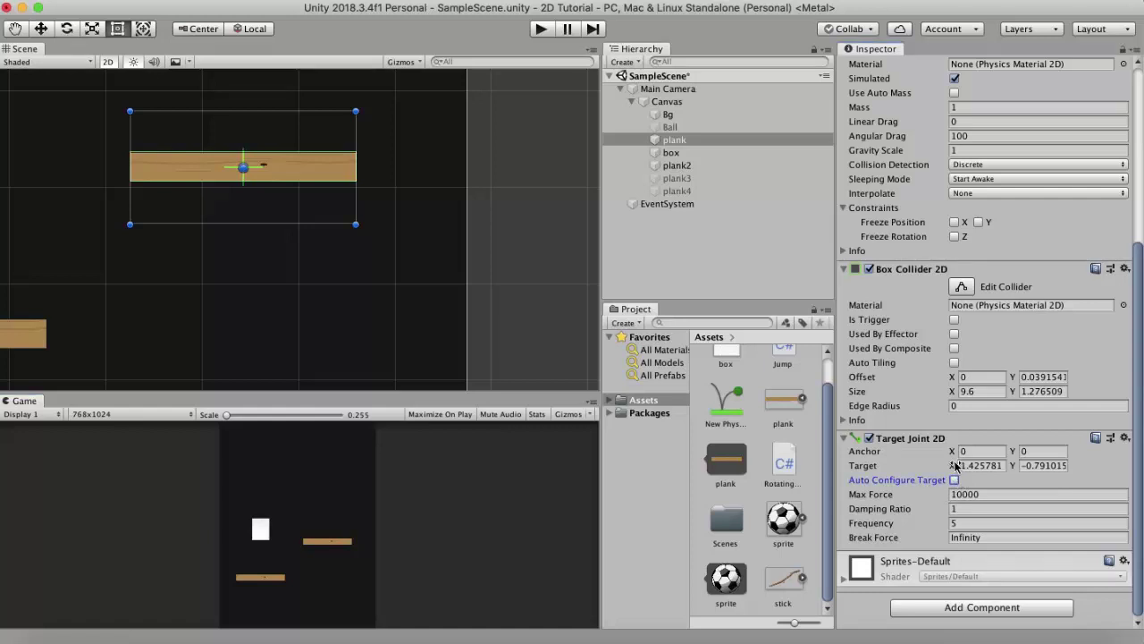
pyautogui.moveTo(955, 465); pyautogui.dragTo(986, 471)
pyautogui.write('2.41')
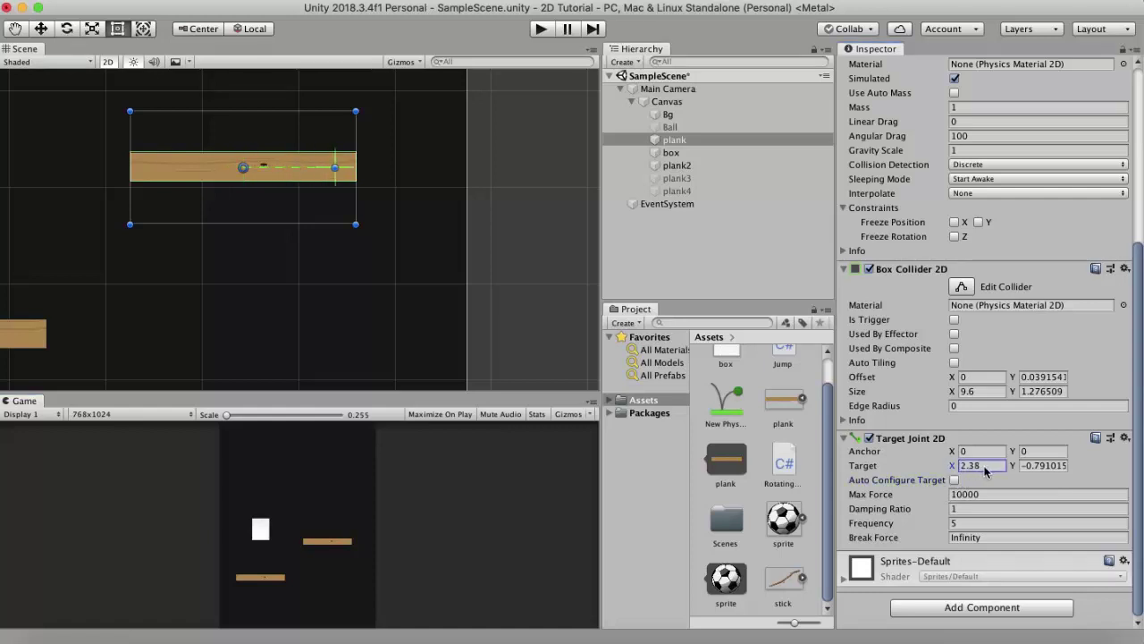
pyautogui.scroll(-2, 449, 200)
pyautogui.scroll(-3, 450, 200)
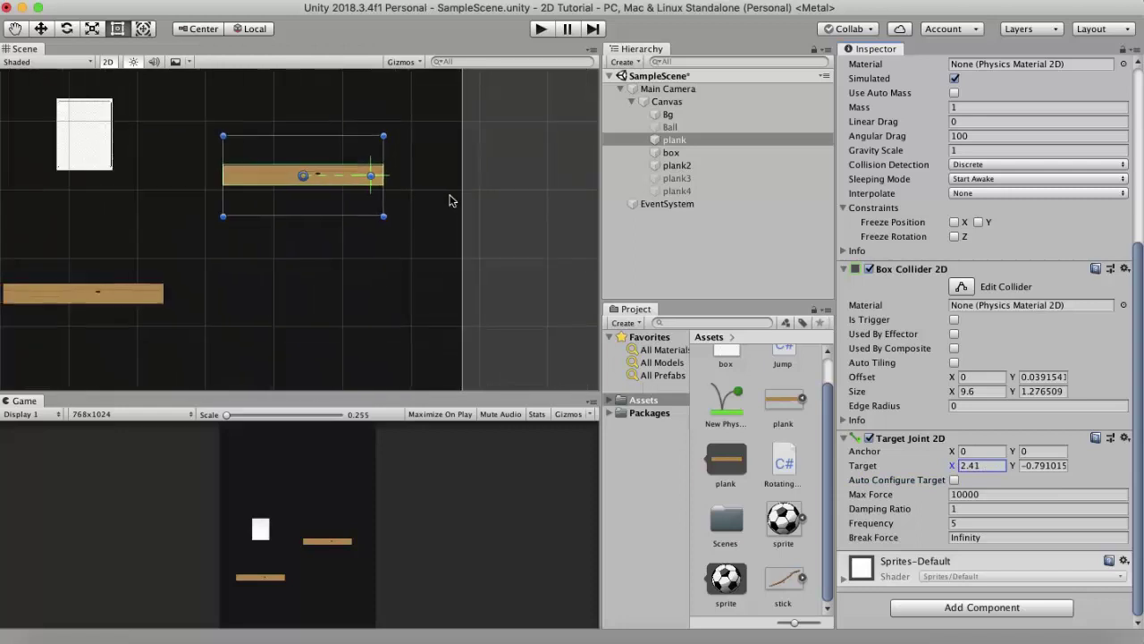
pyautogui.scroll(-3, 449, 200)
pyautogui.scroll(-2, 450, 200)
pyautogui.scroll(-1, 450, 200)
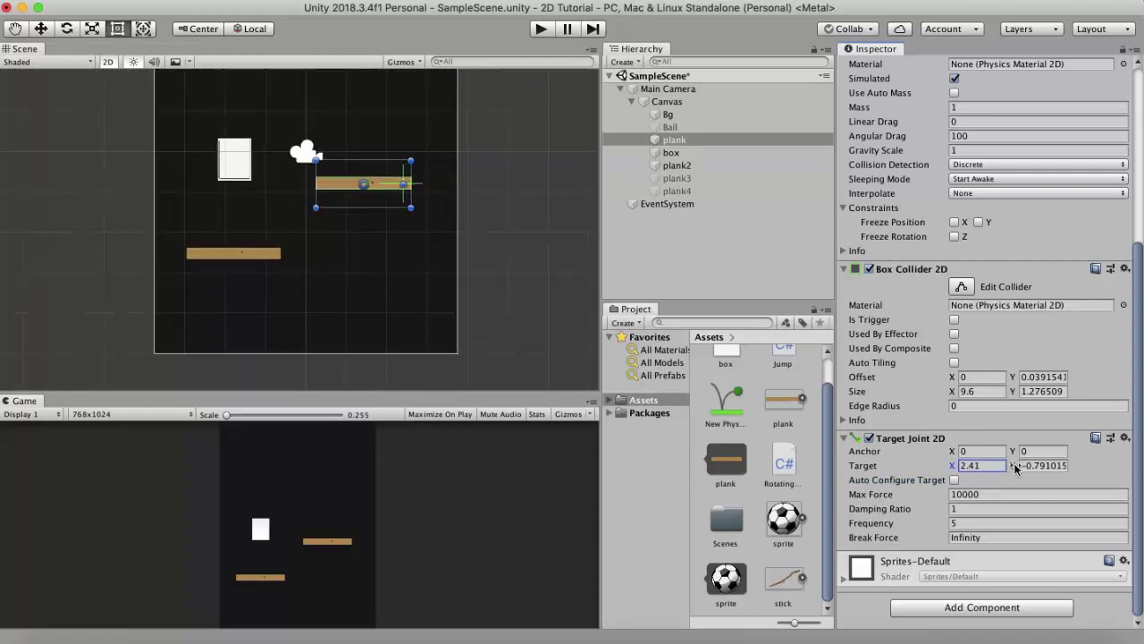
pyautogui.press('super+z')
pyautogui.press('super+z')
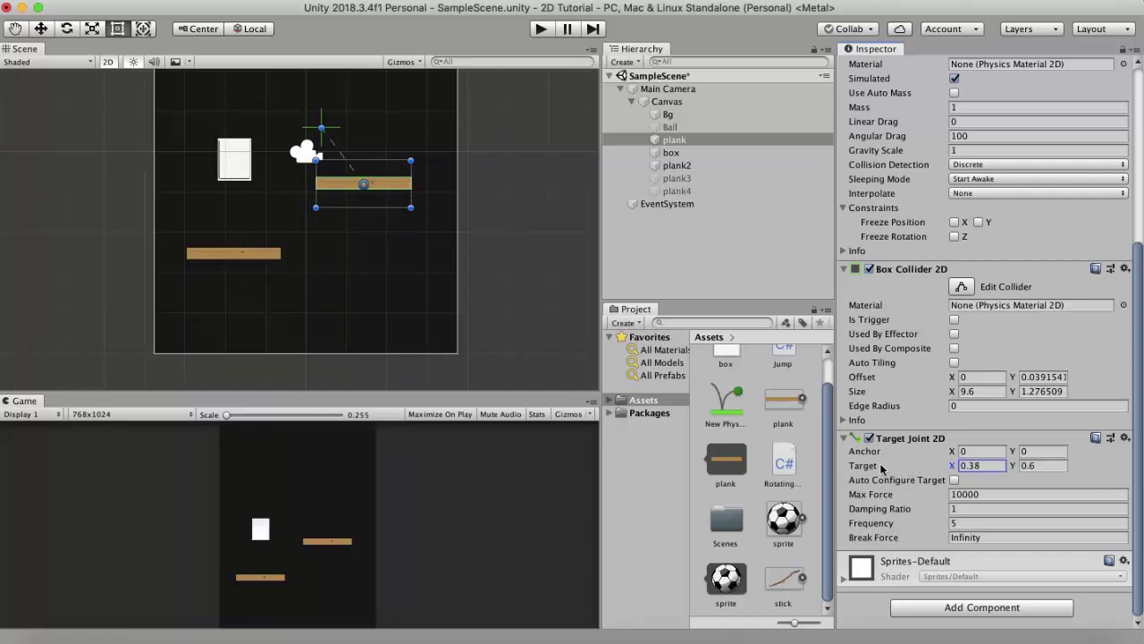
pyautogui.click(541, 32)
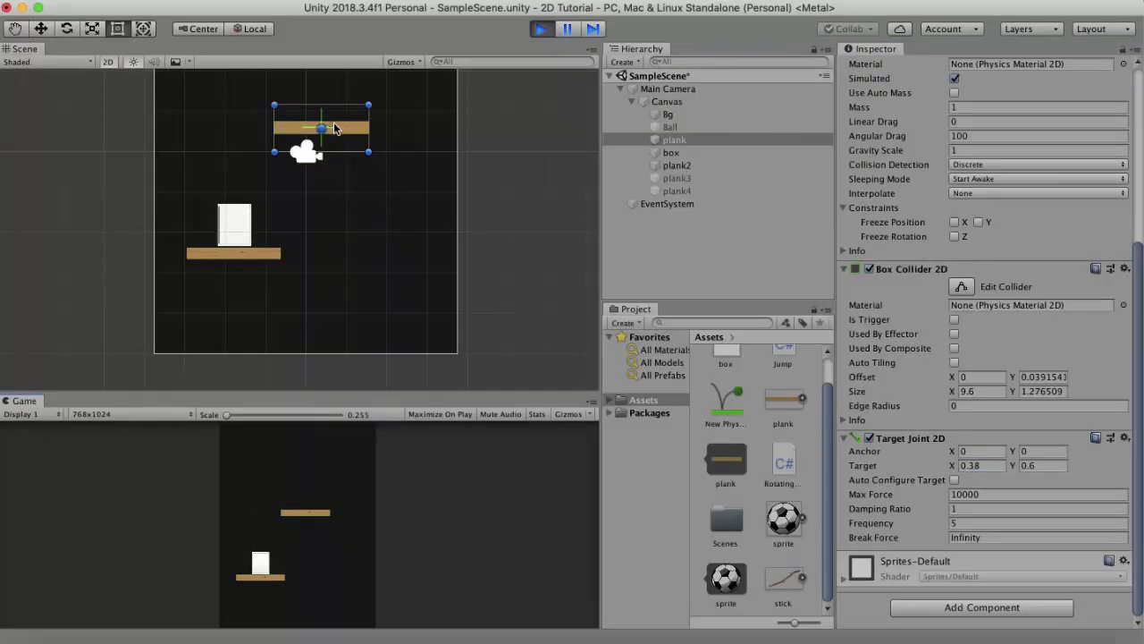
pyautogui.press('space')
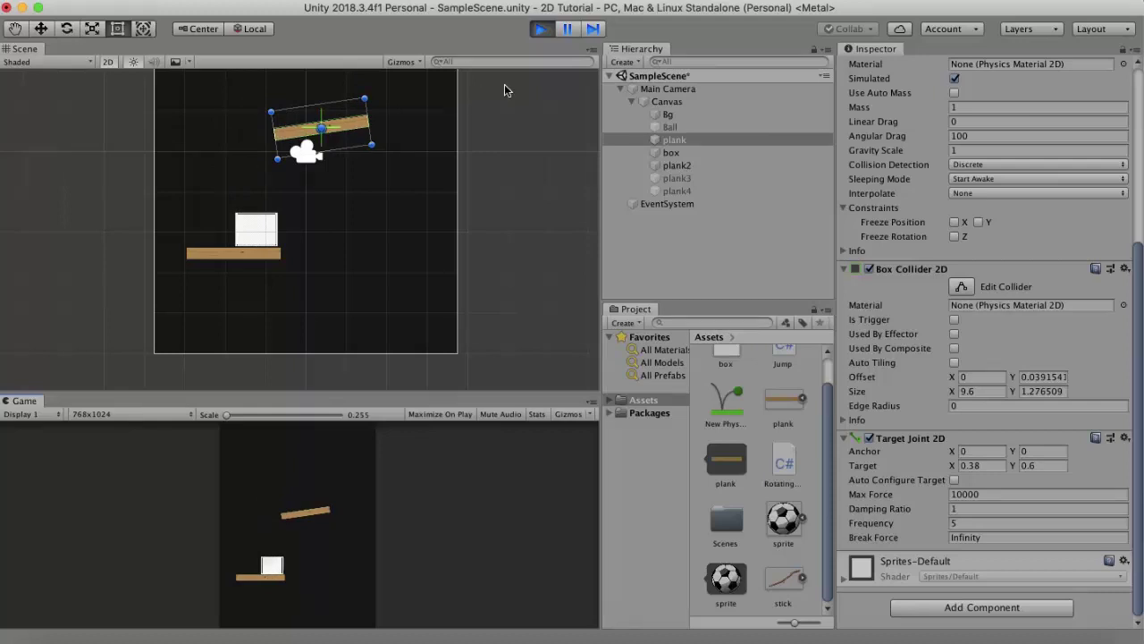
pyautogui.hotkey('ctrl', 'p')
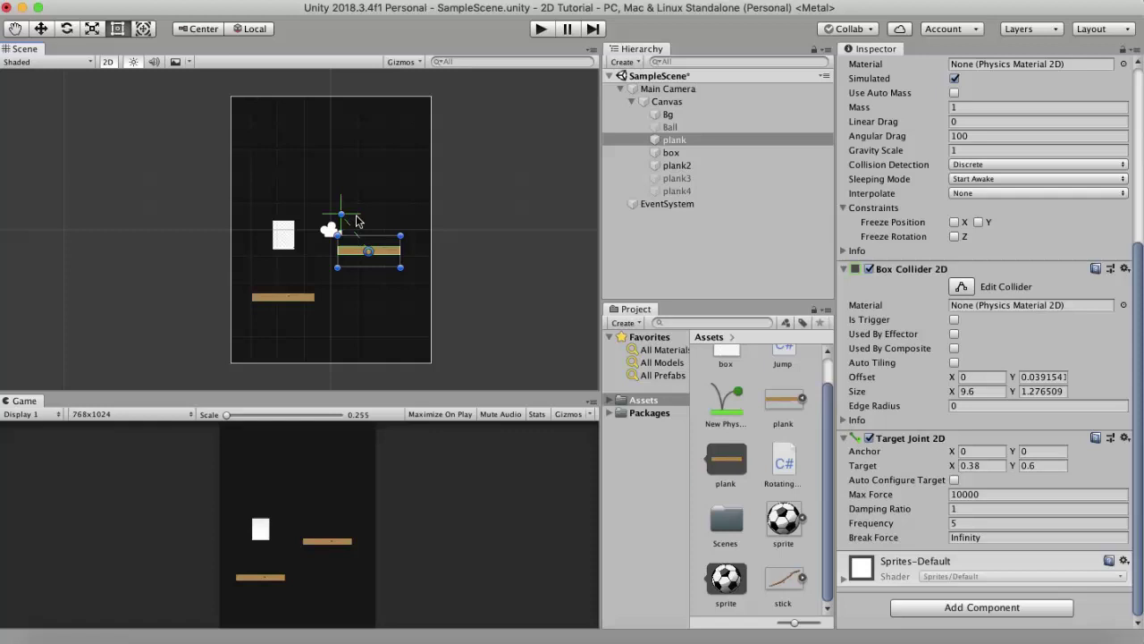
pyautogui.click(970, 494)
pyautogui.write('10')
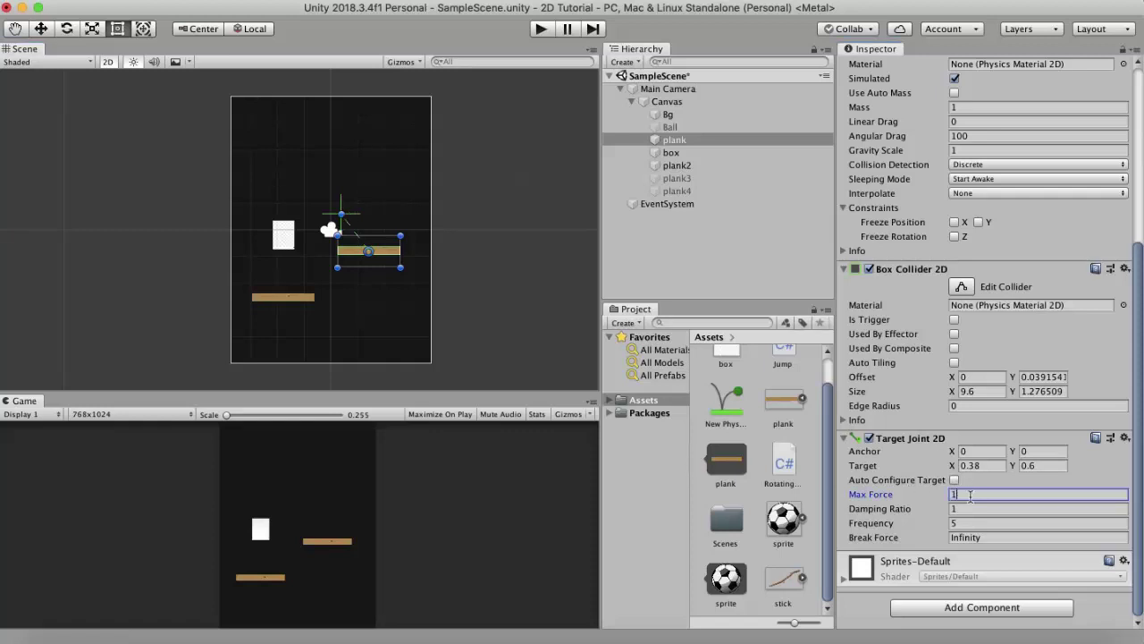
pyautogui.click(541, 29)
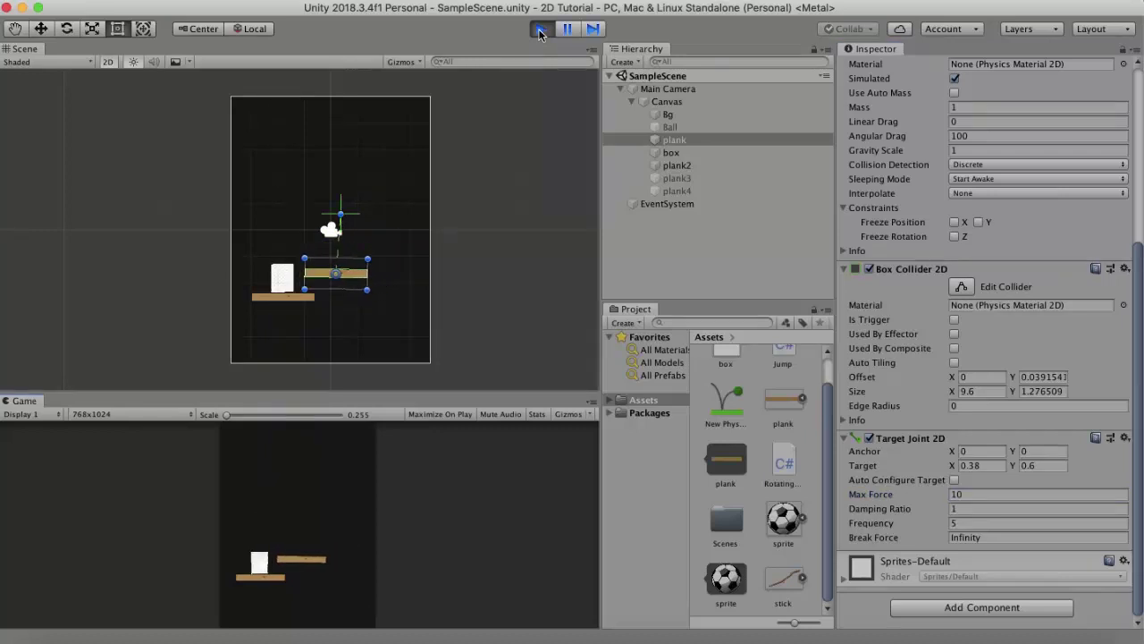
pyautogui.click(540, 30)
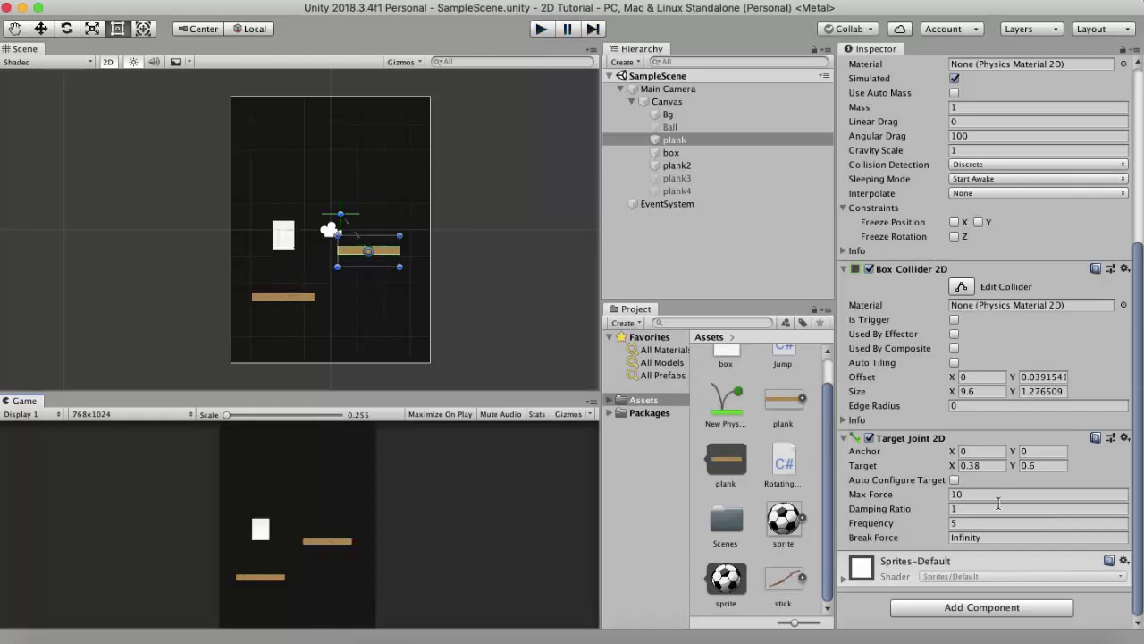
pyautogui.click(990, 494)
pyautogui.write('50')
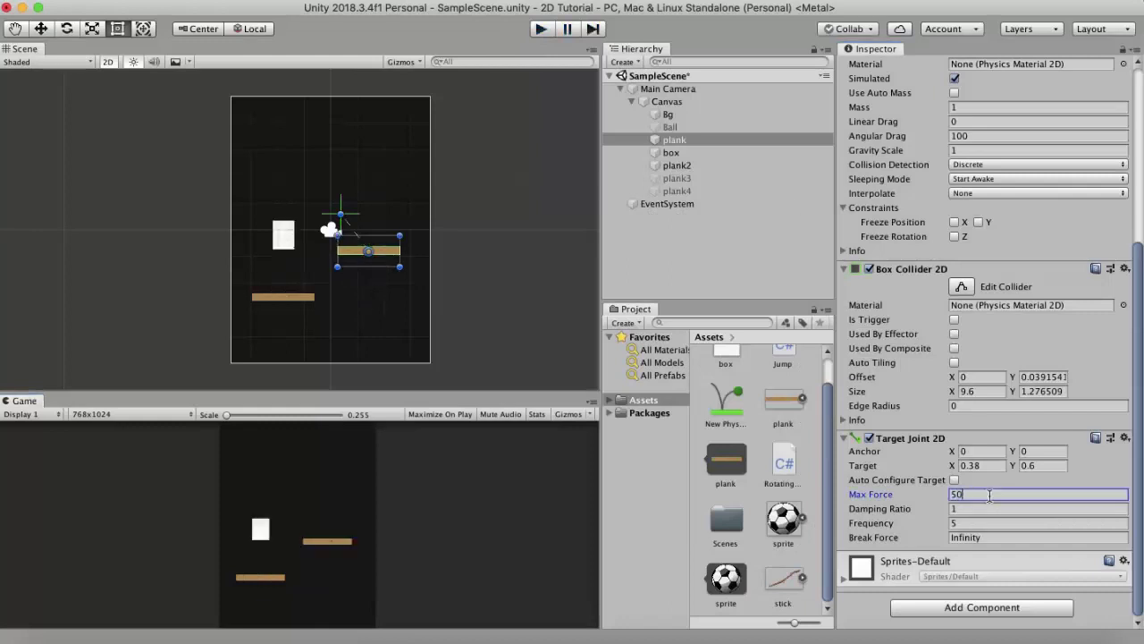
pyautogui.click(542, 31)
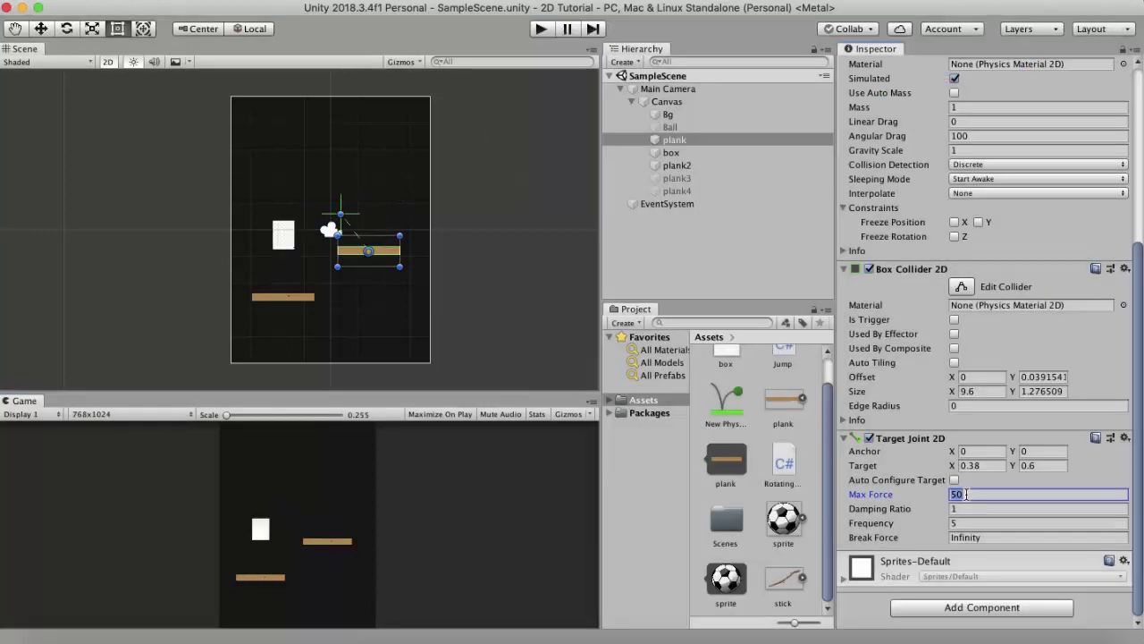
pyautogui.write('10000')
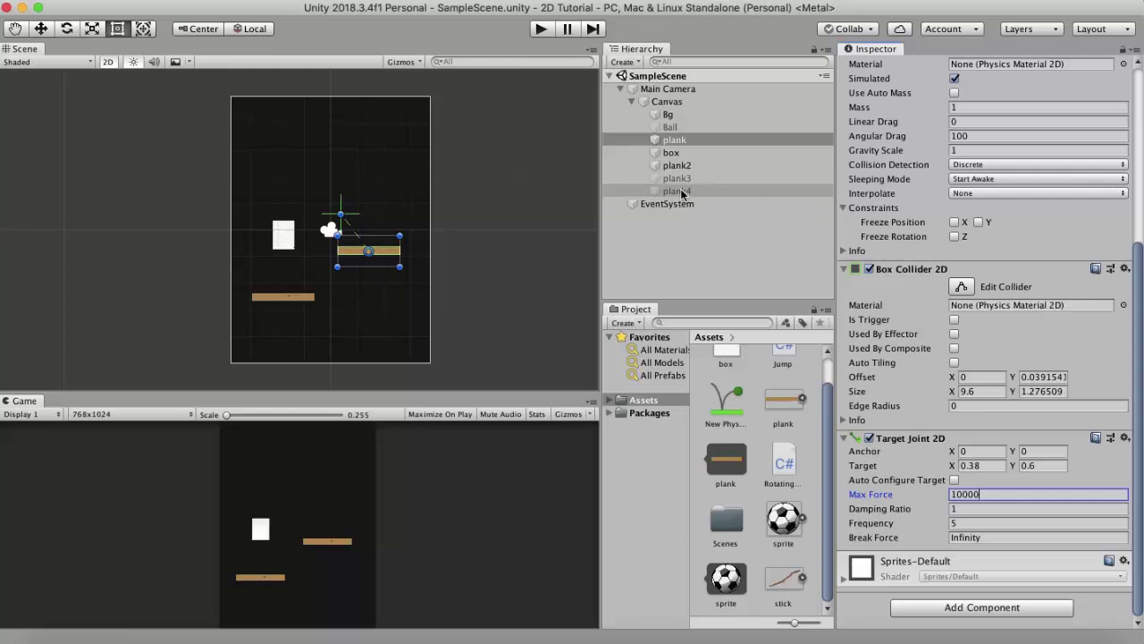
# After a test run, set the Target Joint 2D Max Force to 50 and Frequency to 20.
pyautogui.click(540, 30)
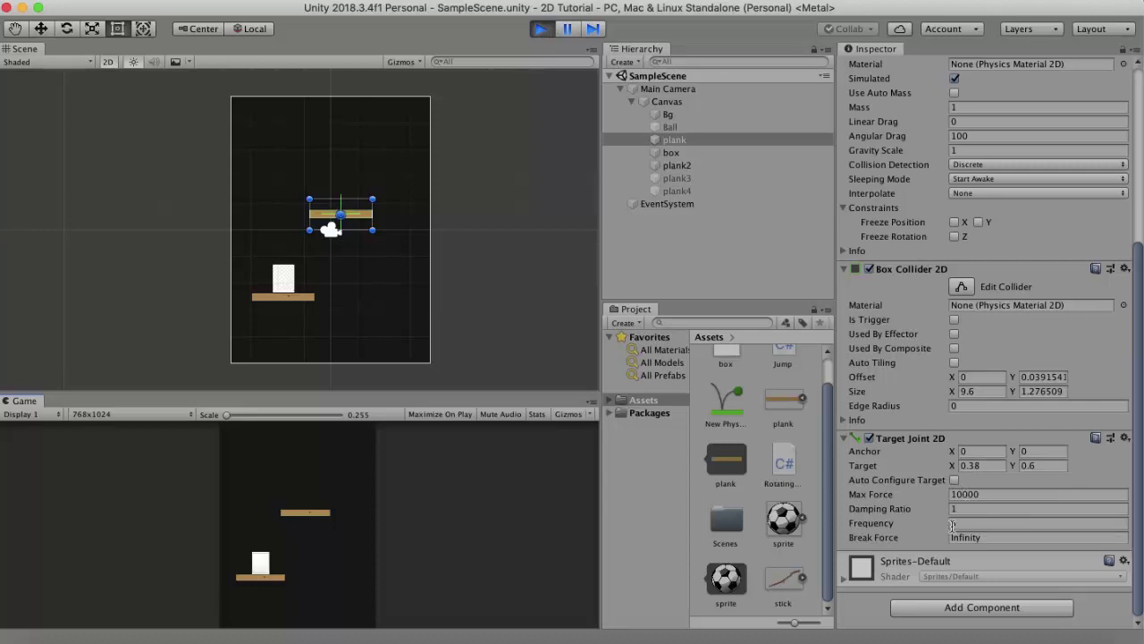
pyautogui.click(542, 28)
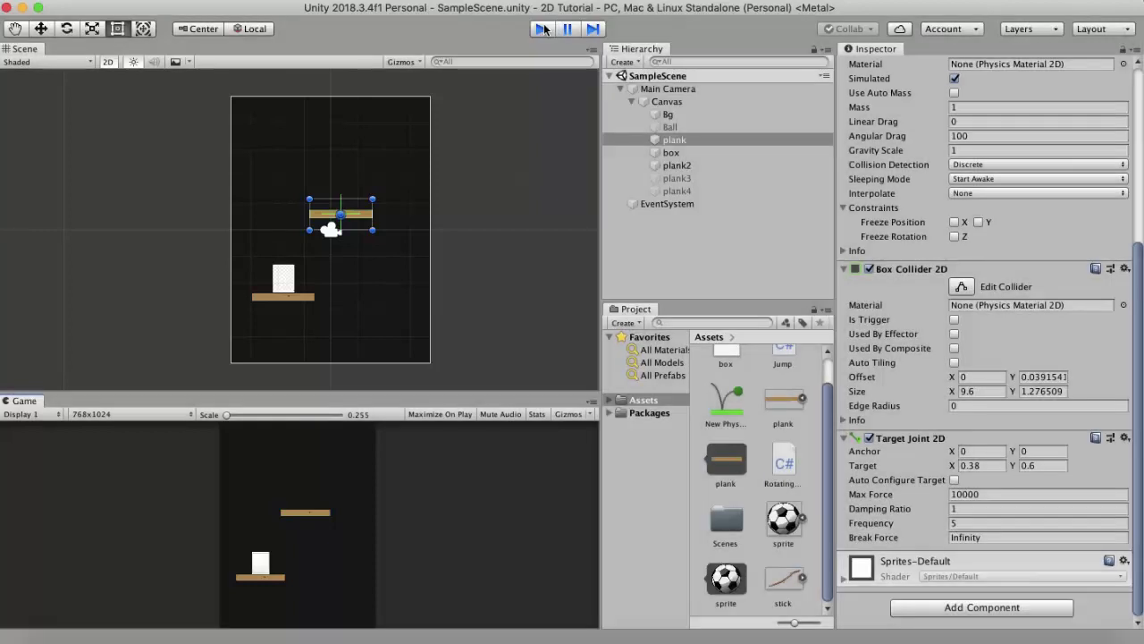
pyautogui.click(977, 497)
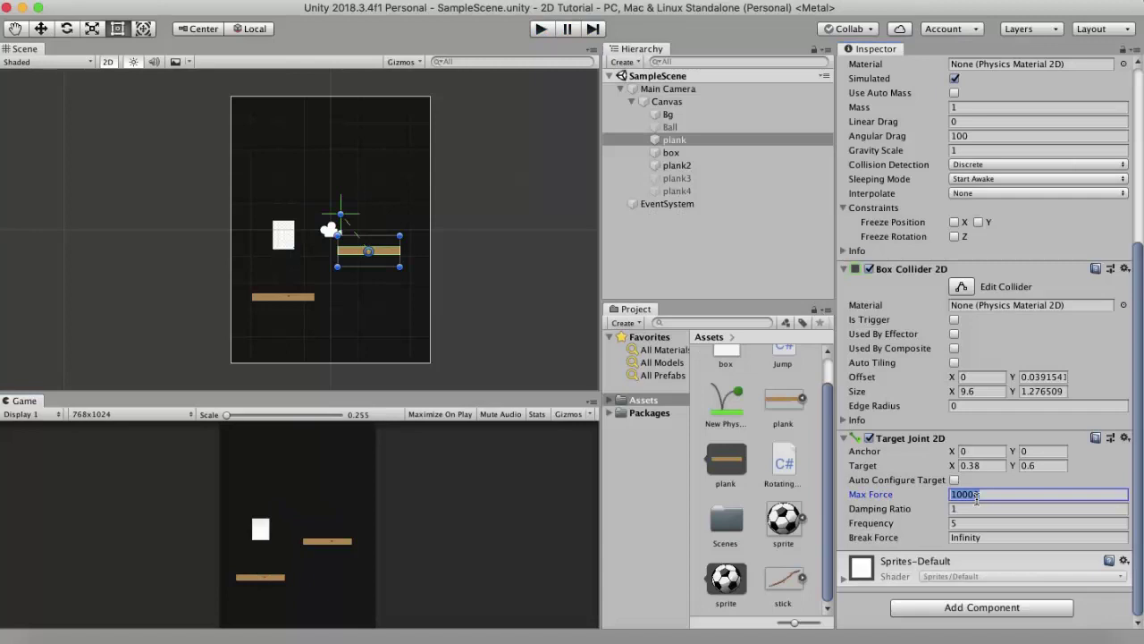
pyautogui.write('50')
pyautogui.click(960, 525)
pyautogui.write('2')
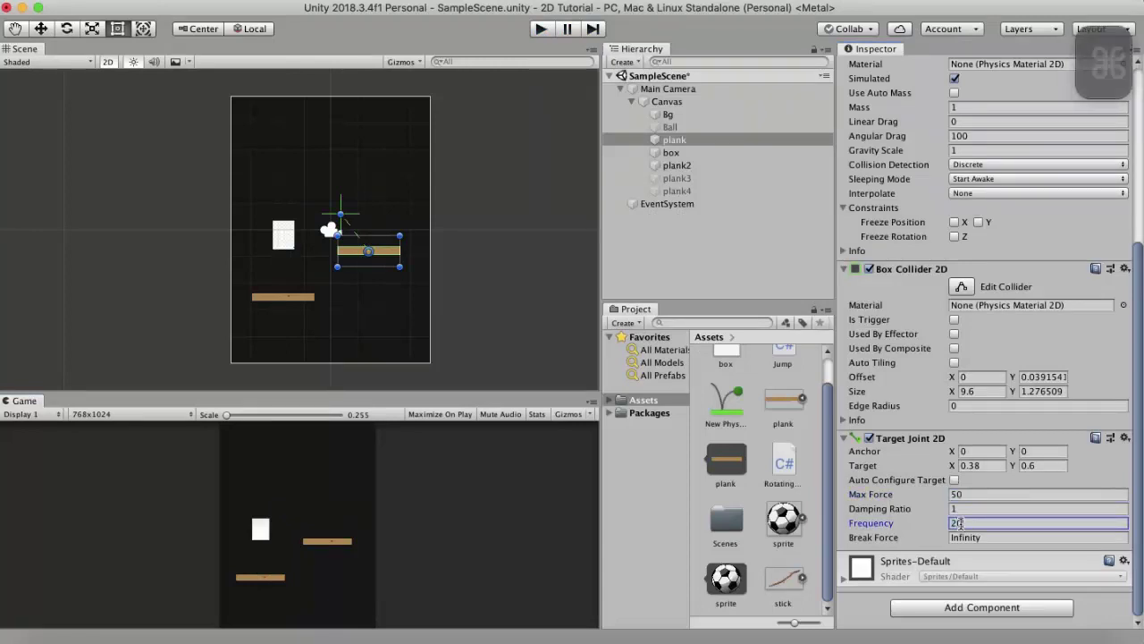
pyautogui.write('0')
# Play-test the scene with the new joint values, stop, and run it again.
pyautogui.click(542, 28)
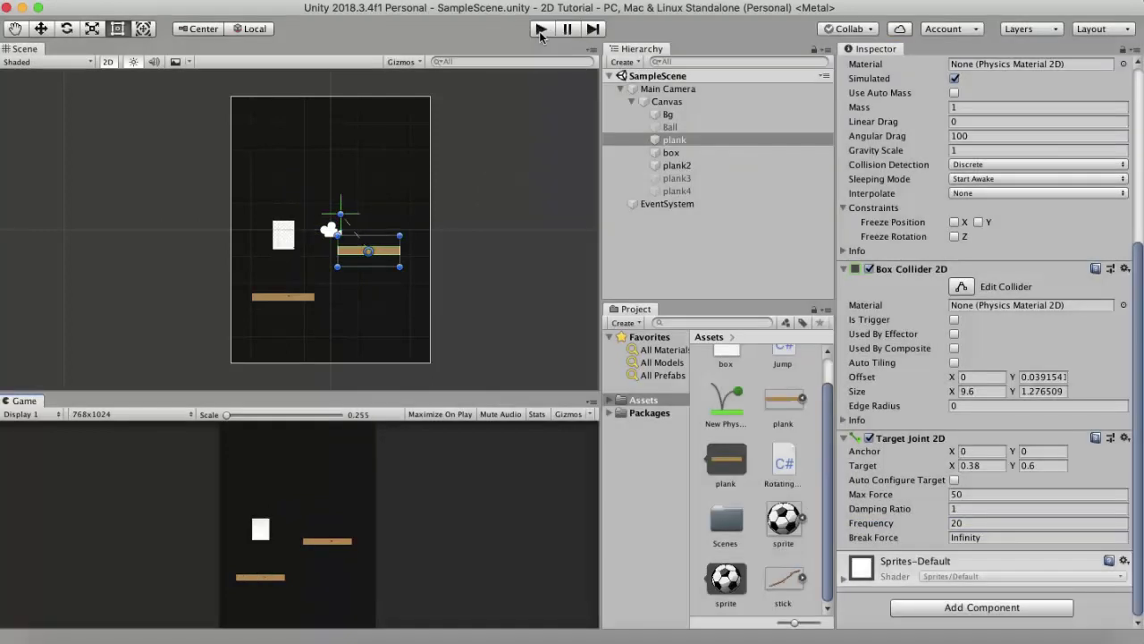
pyautogui.click(540, 30)
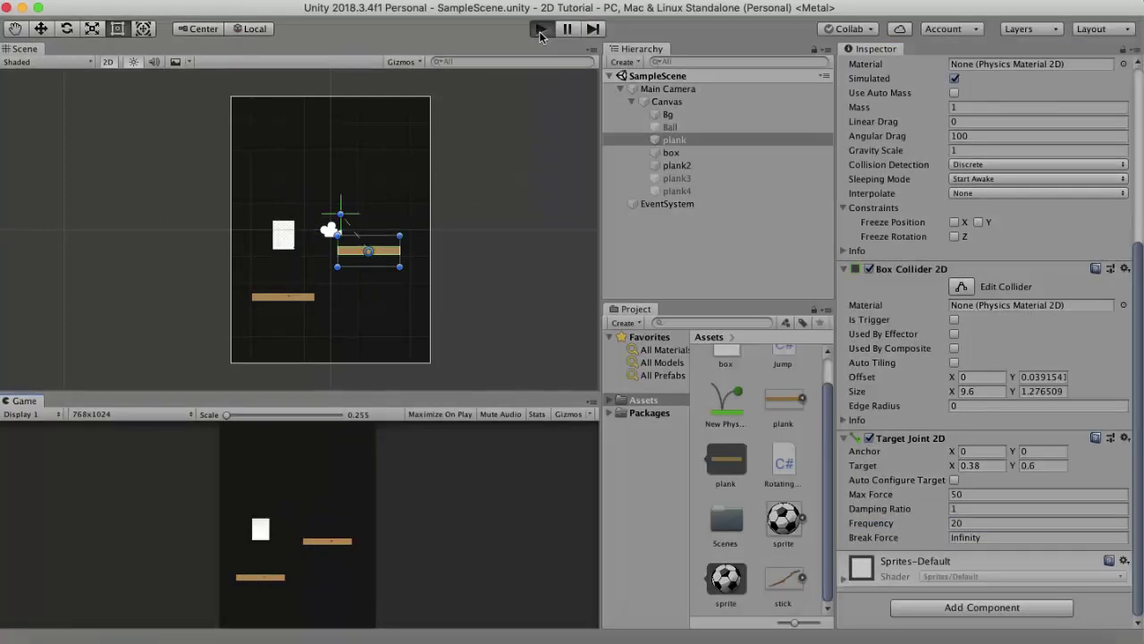
pyautogui.click(539, 31)
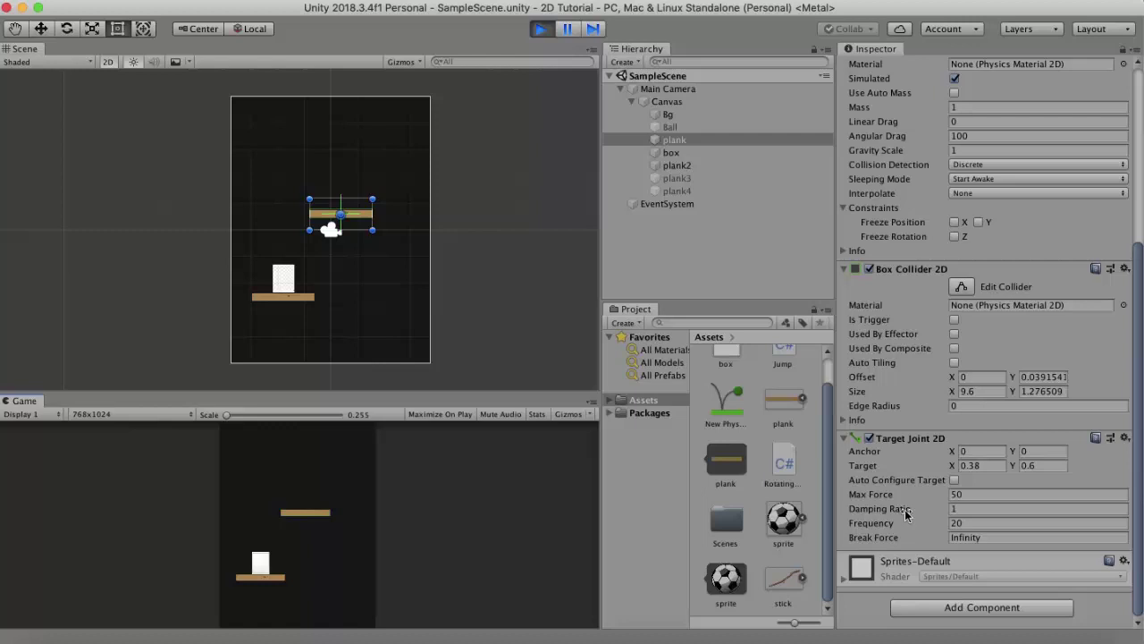
# Stop play, set the joint Frequency back to 5, and test it.
pyautogui.hotkey('ctrl', 'p')
pyautogui.click(998, 525)
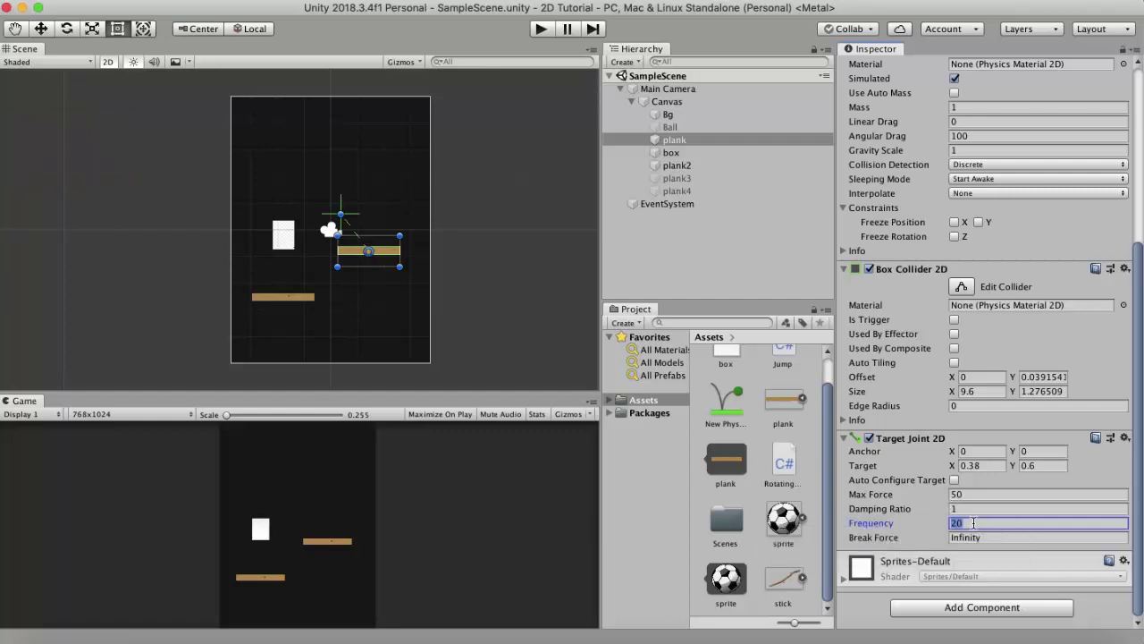
pyautogui.write('5')
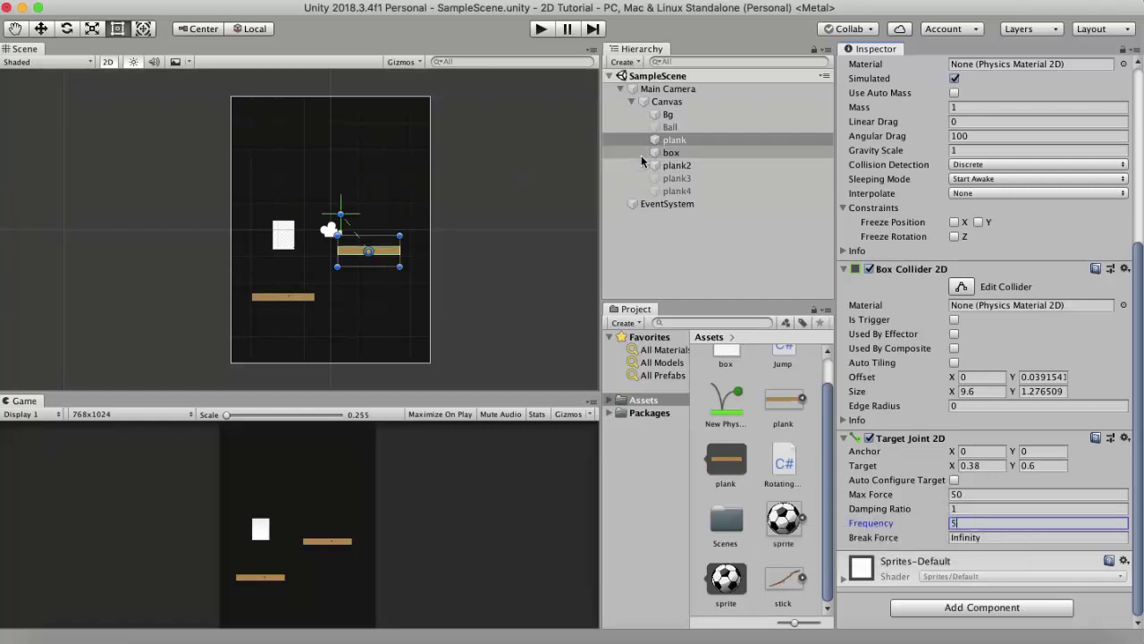
pyautogui.click(546, 31)
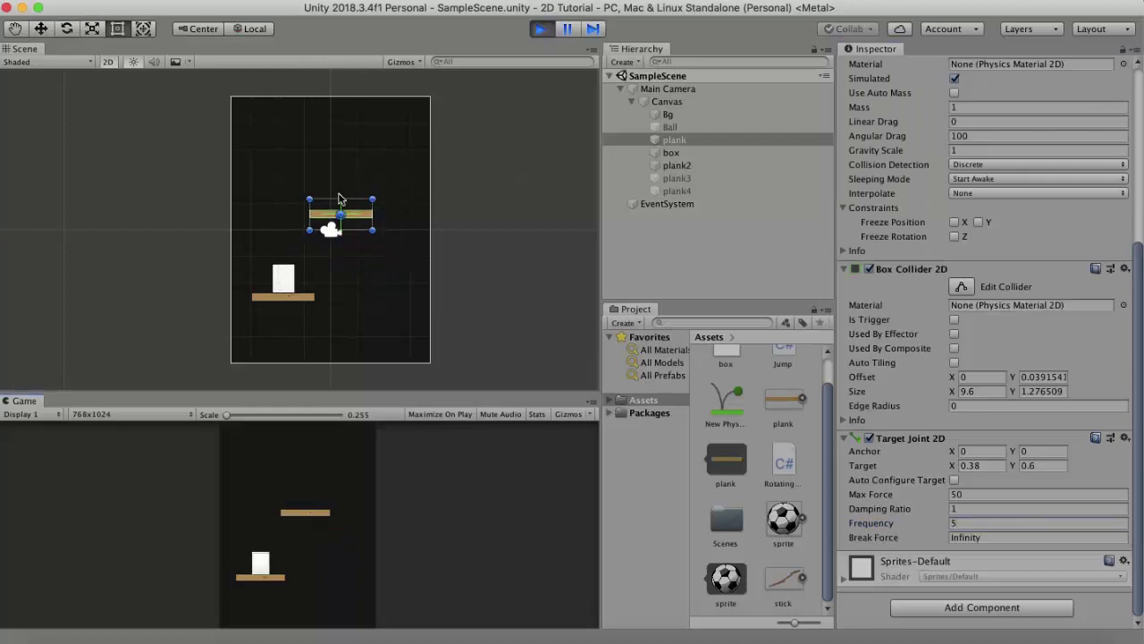
pyautogui.click(540, 30)
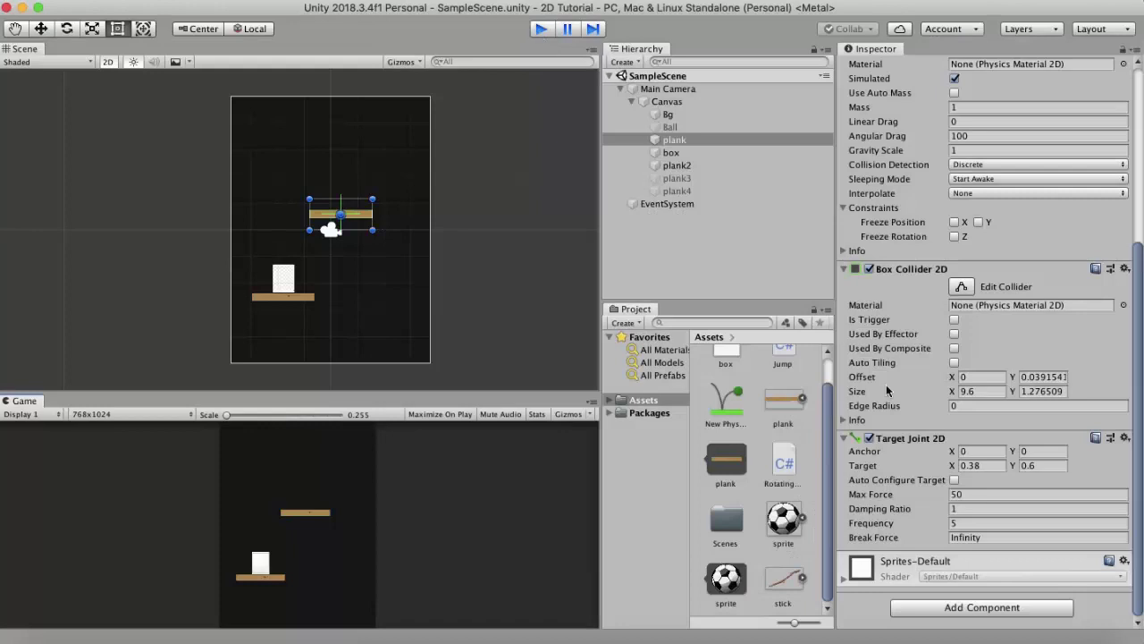
# Set the joint Damping Ratio to 0.1 and run the scene.
pyautogui.click(961, 508)
pyautogui.write('0')
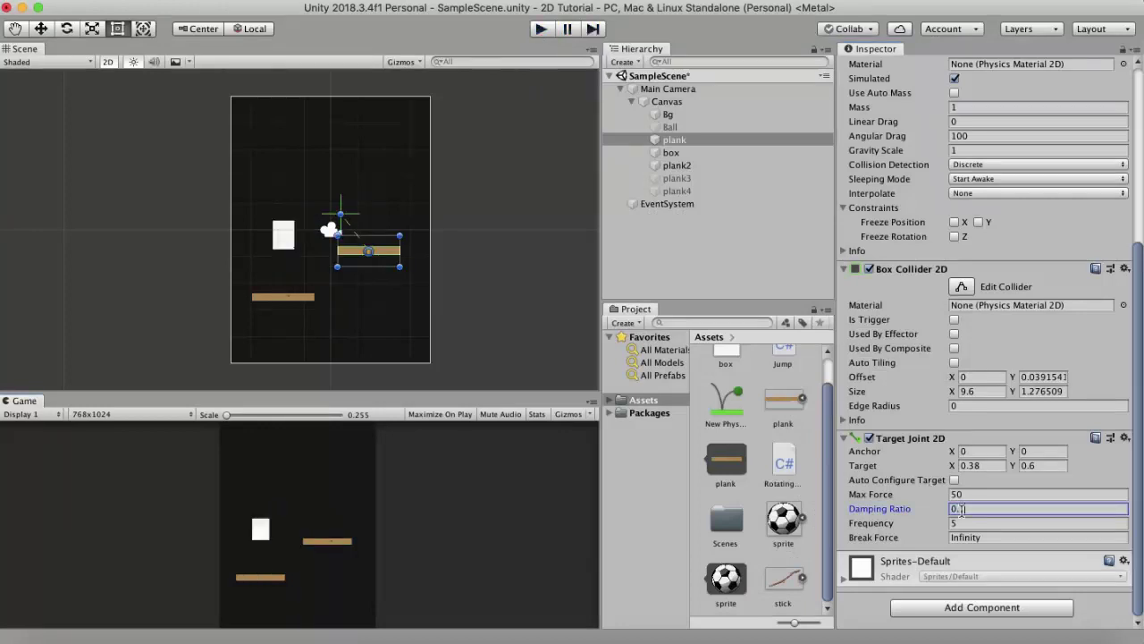
pyautogui.write('.1')
pyautogui.click(539, 31)
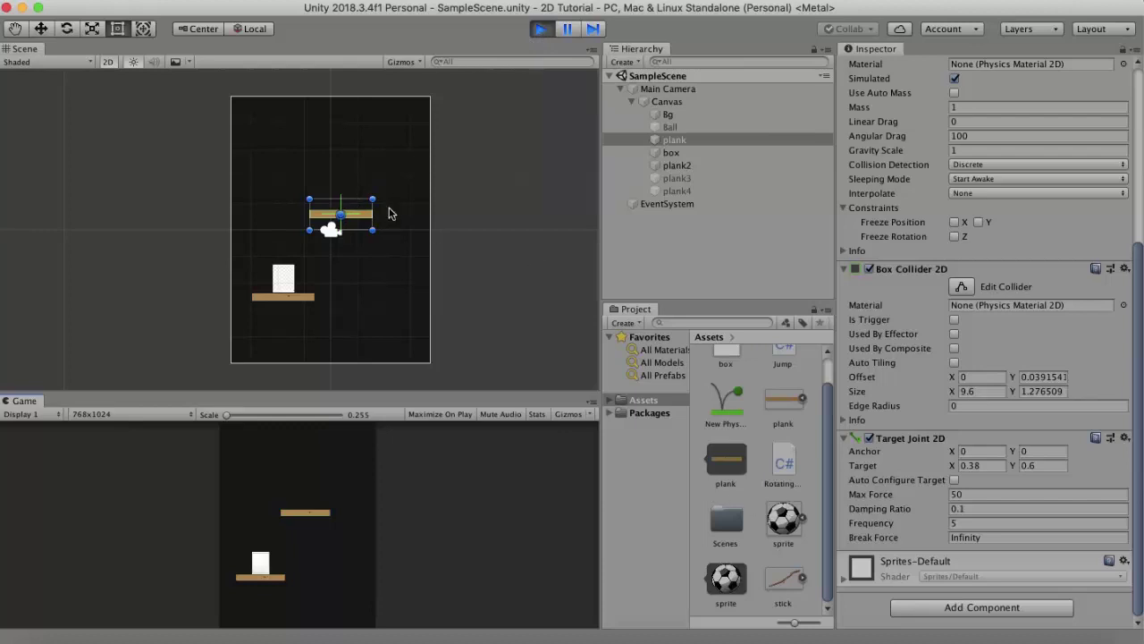
# Stop play, set the joint Break Force to 50, and run the scene to see it snap.
pyautogui.hotkey('ctrl', 'p')
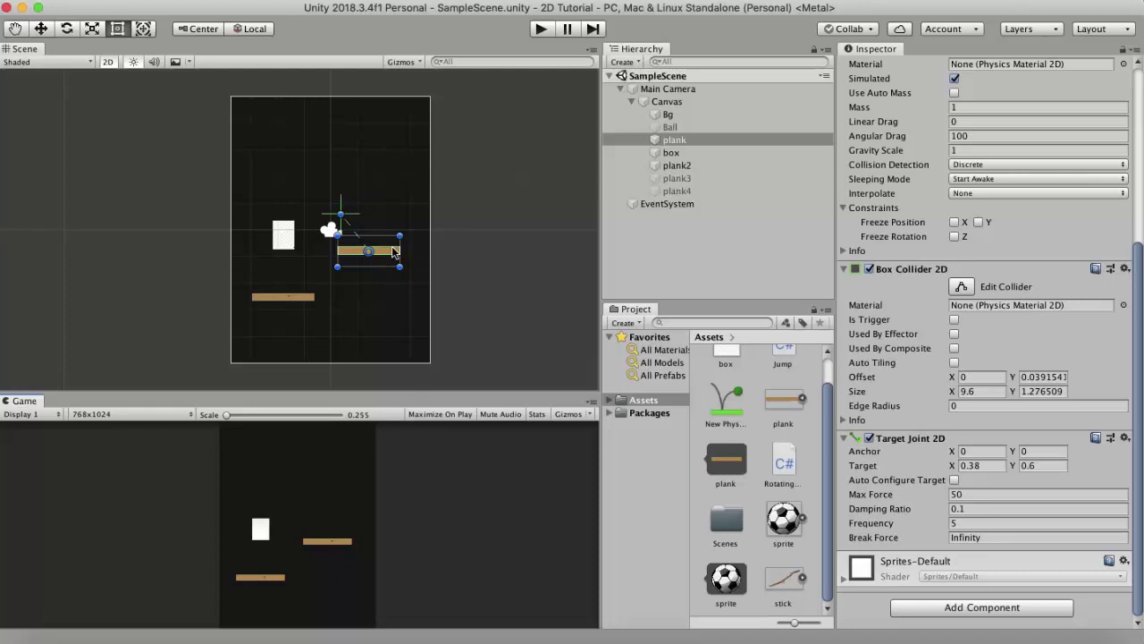
pyautogui.click(972, 540)
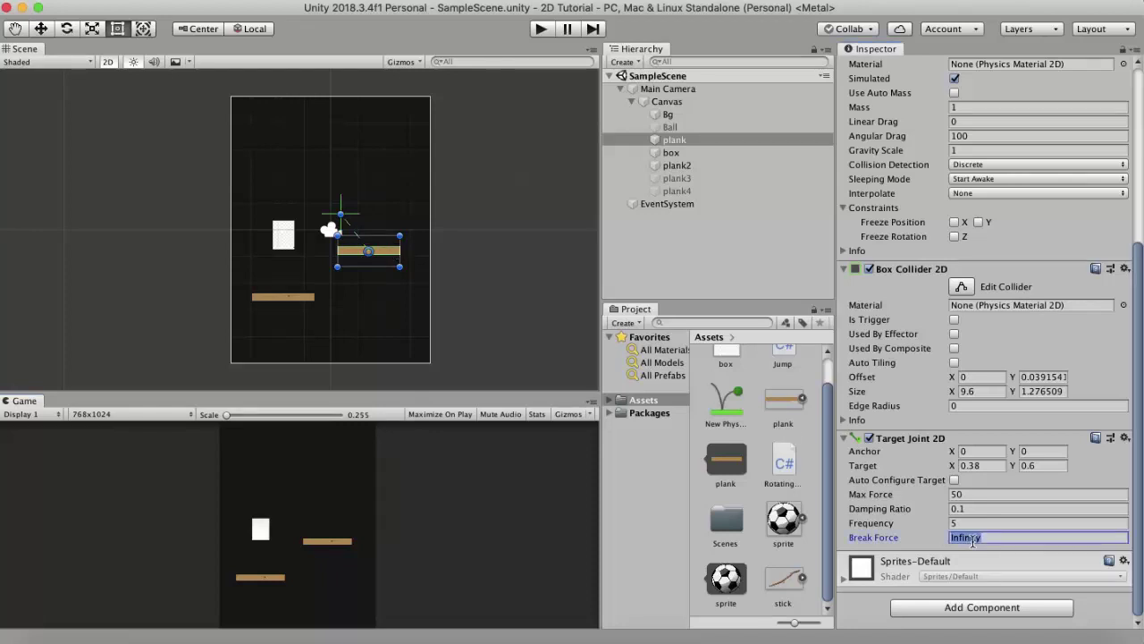
pyautogui.write('50')
pyautogui.click(540, 28)
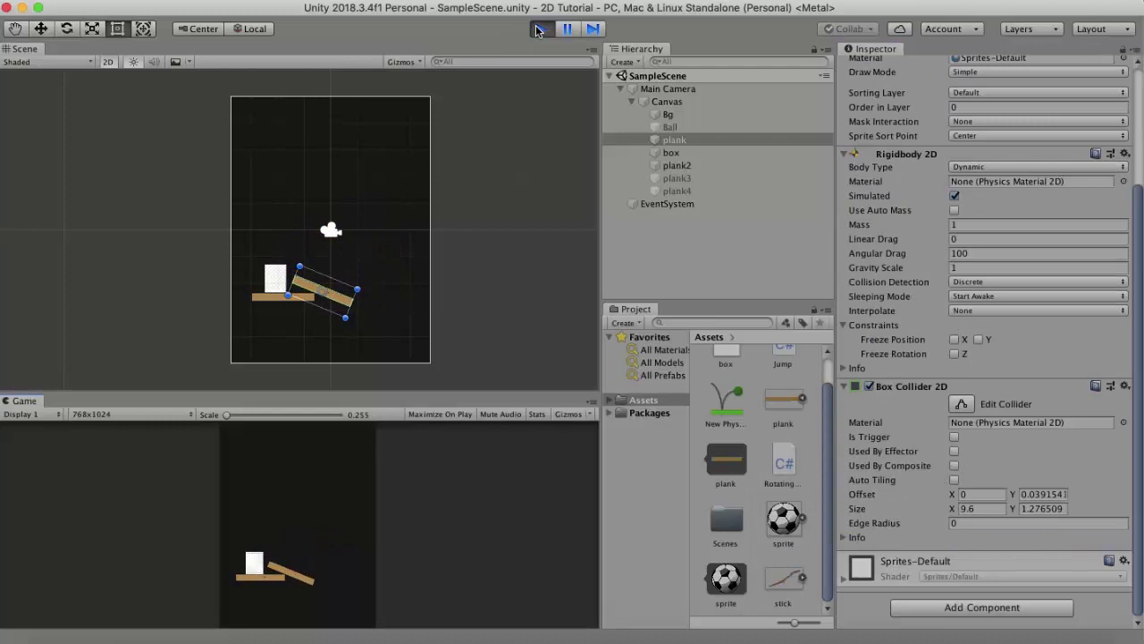
# Stop play and set the joint Max Force to 10000 and Damping Ratio to 1.
pyautogui.click(539, 29)
pyautogui.scroll(-3, 983, 402)
pyautogui.click(959, 494)
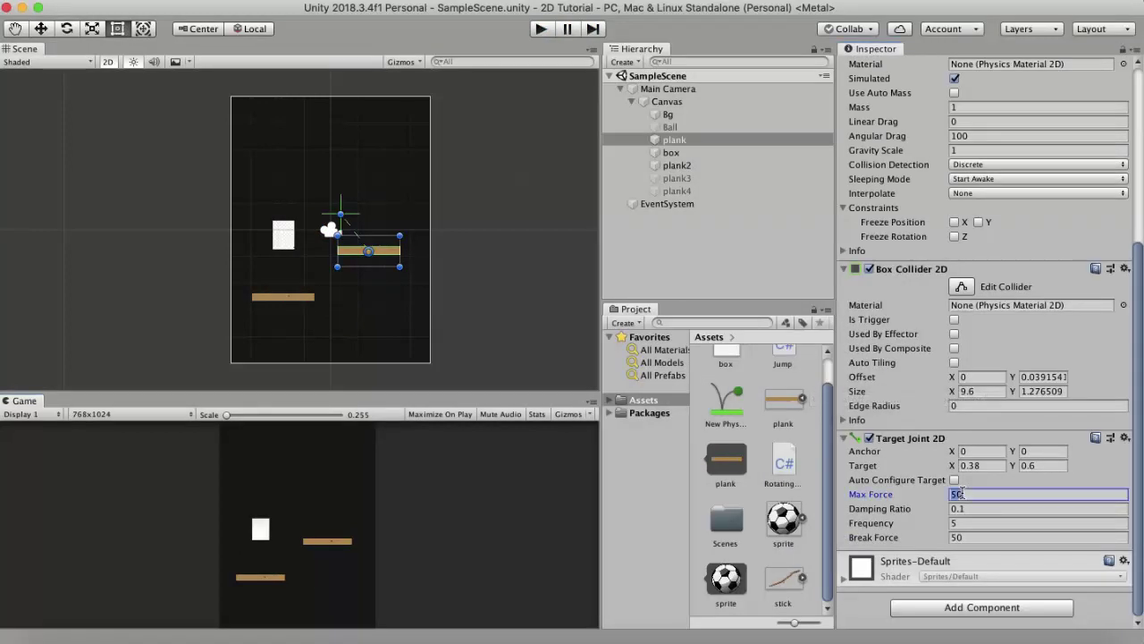
pyautogui.write('10000')
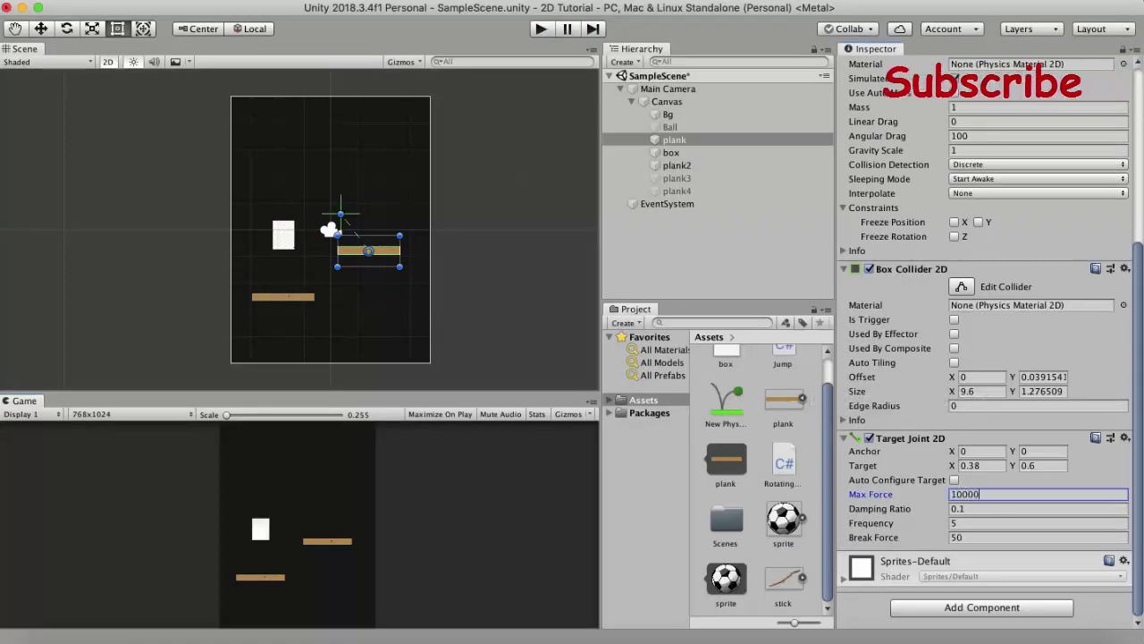
pyautogui.click(981, 507)
pyautogui.press('BackSpace')
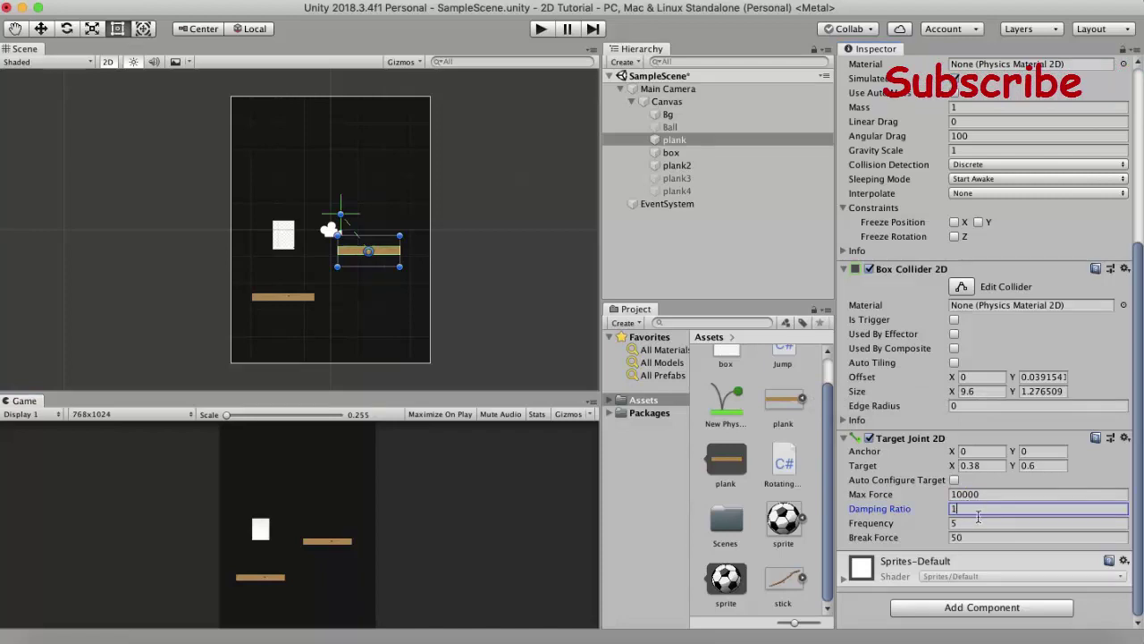
pyautogui.write('1')
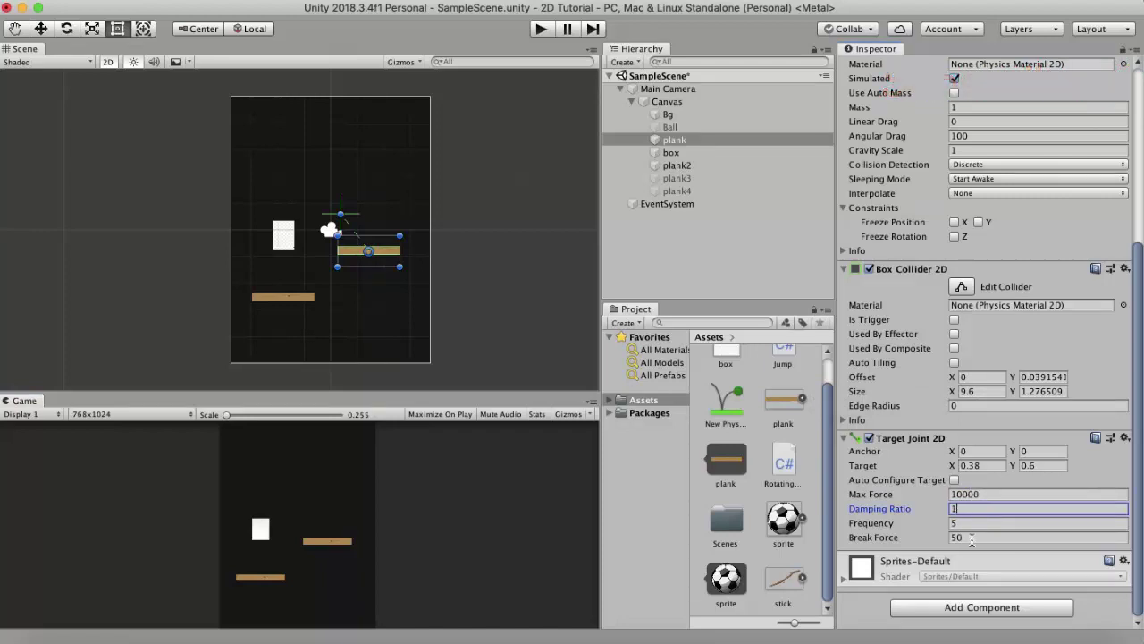
# Play-test the stronger joint, stop, and run the scene again.
pyautogui.click(539, 29)
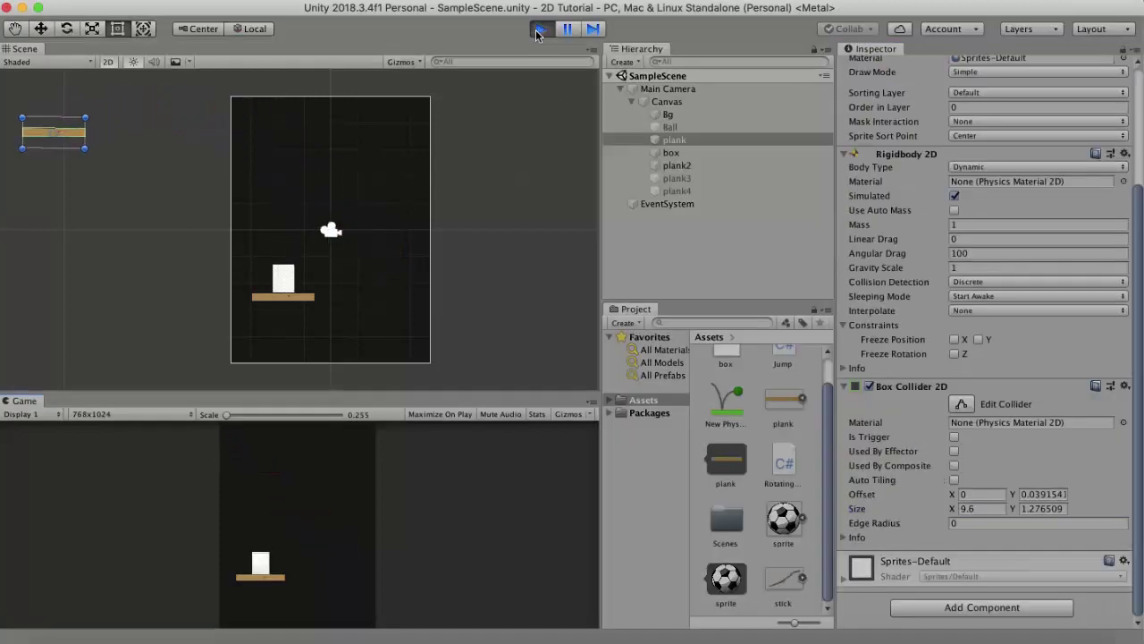
pyautogui.click(539, 29)
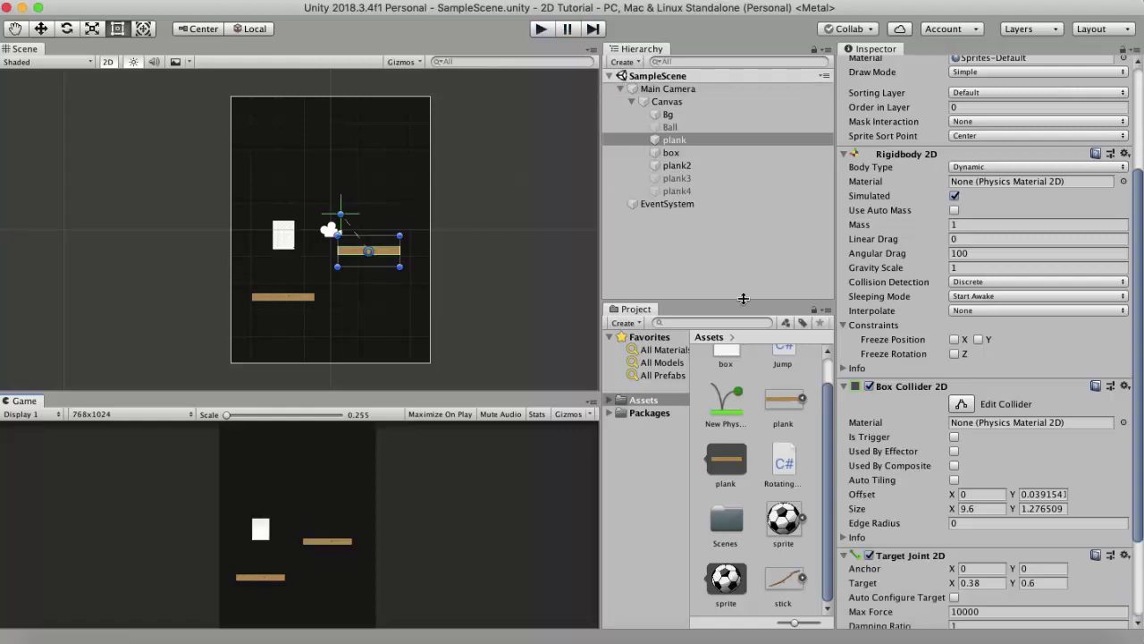
pyautogui.scroll(-3, 954, 479)
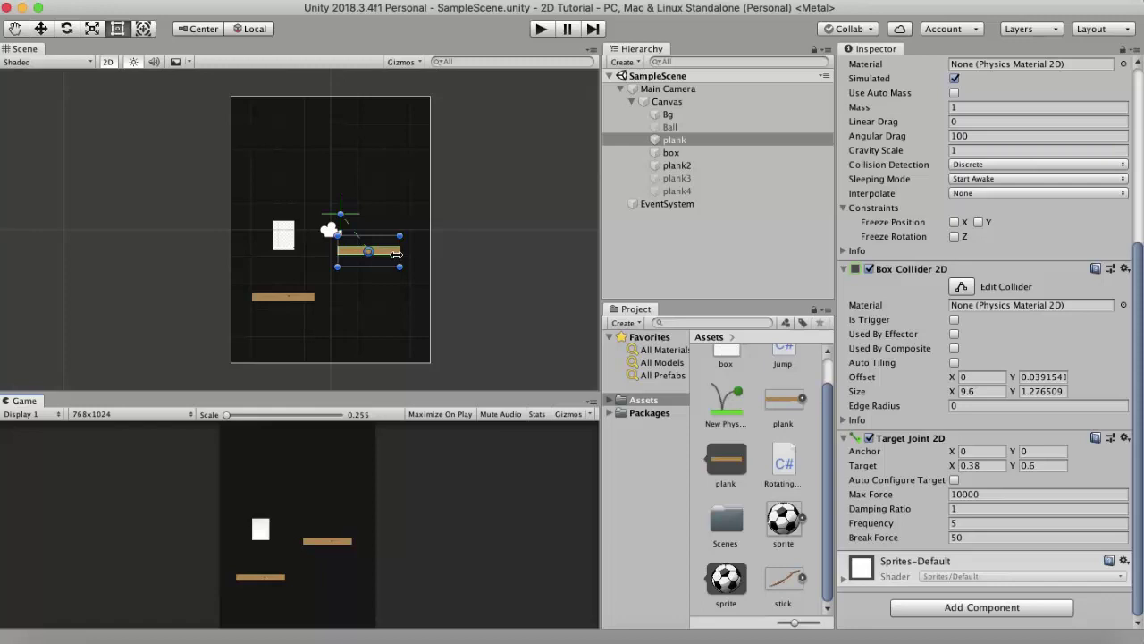
pyautogui.click(539, 30)
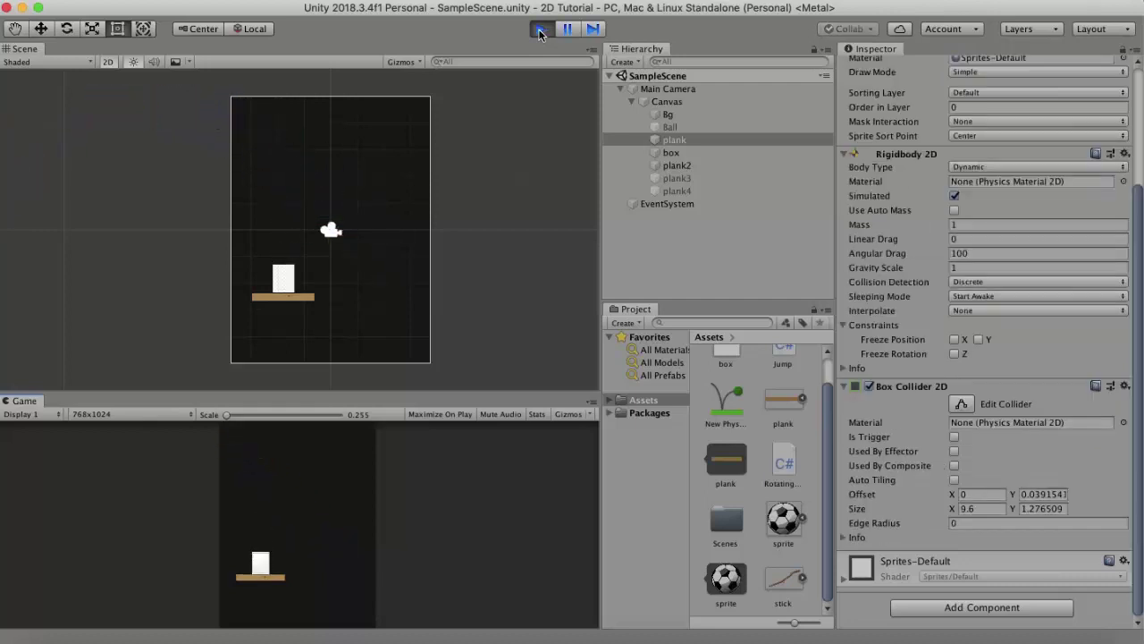
# Stop play, move the joint target manually to (0.53, 0.8), and restore Break Force to Infinity.
pyautogui.click(540, 31)
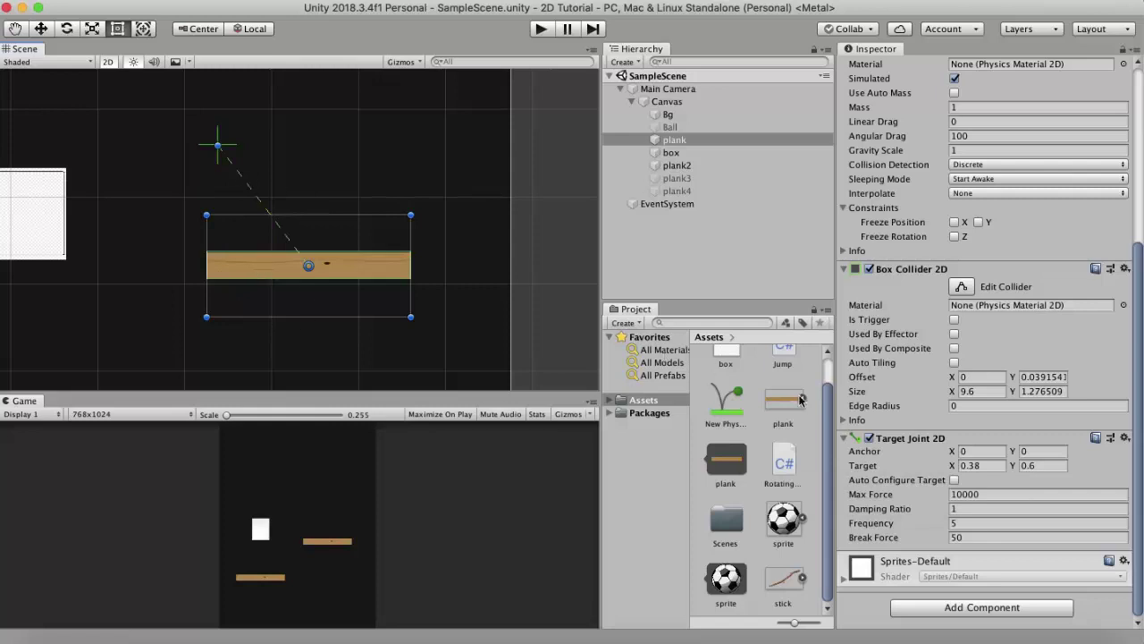
pyautogui.click(954, 480)
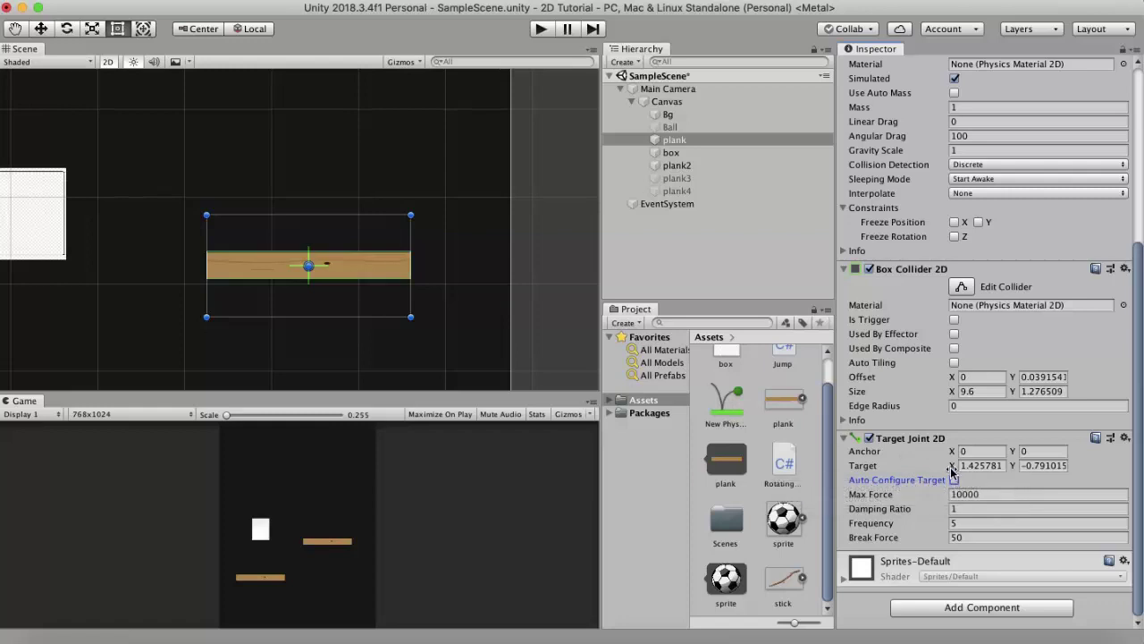
pyautogui.moveTo(952, 468); pyautogui.dragTo(1045, 465)
pyautogui.click(981, 537)
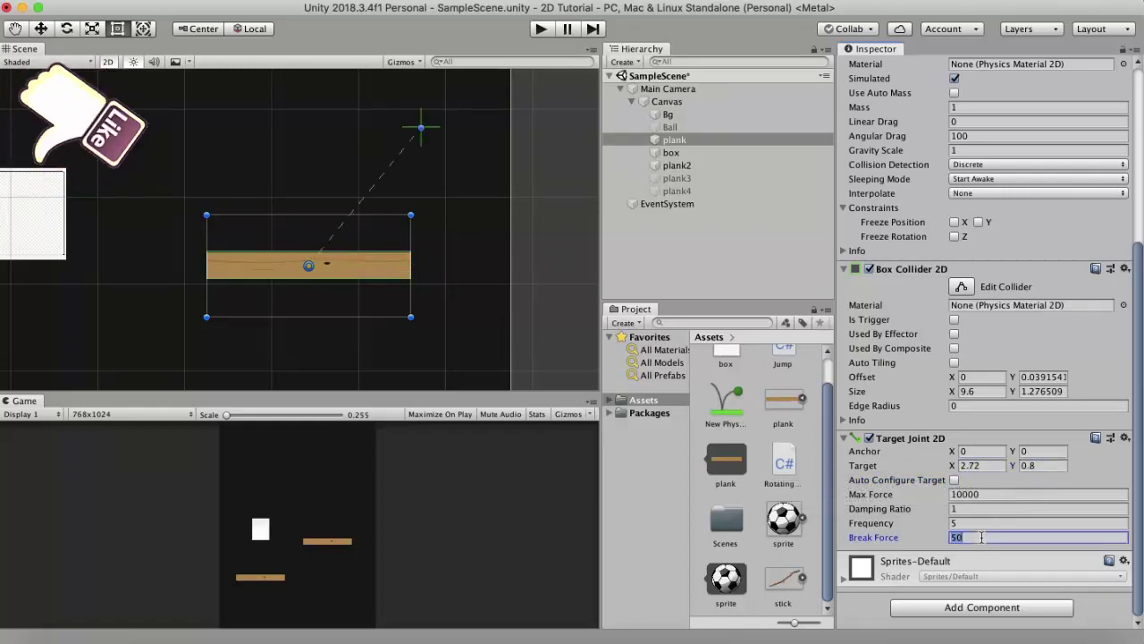
pyautogui.write('Infi')
pyautogui.hotkey('ctrl', 'z')
pyautogui.scroll(-5, 424, 287)
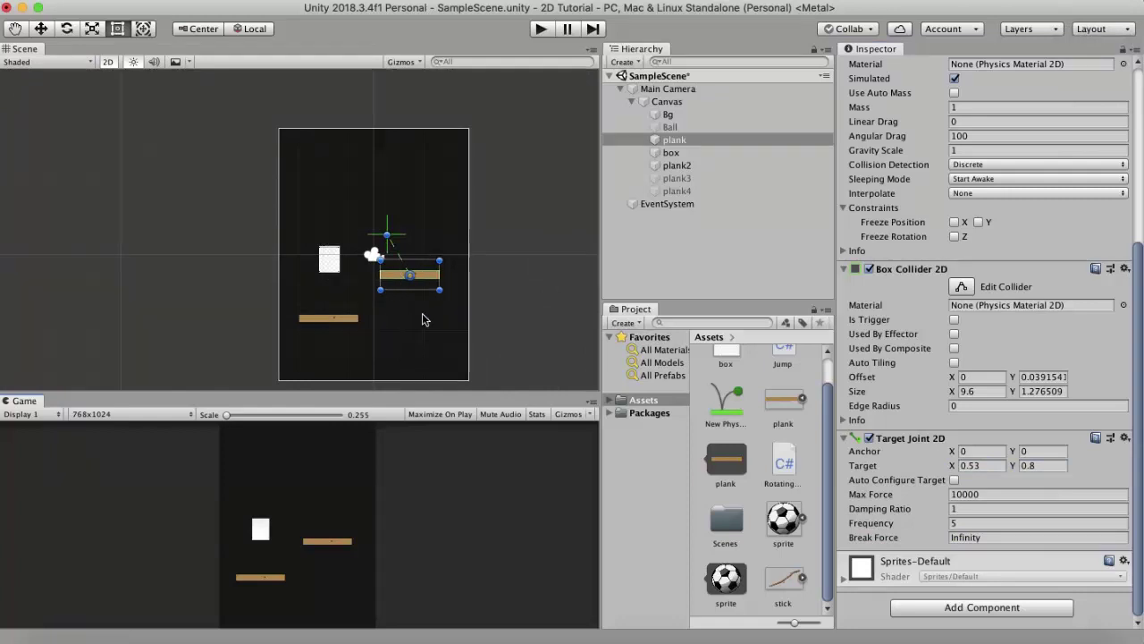
# Freeze the plank's Z rotation in Rigidbody 2D Constraints and play-test the level plank.
pyautogui.scroll(2, 950, 255)
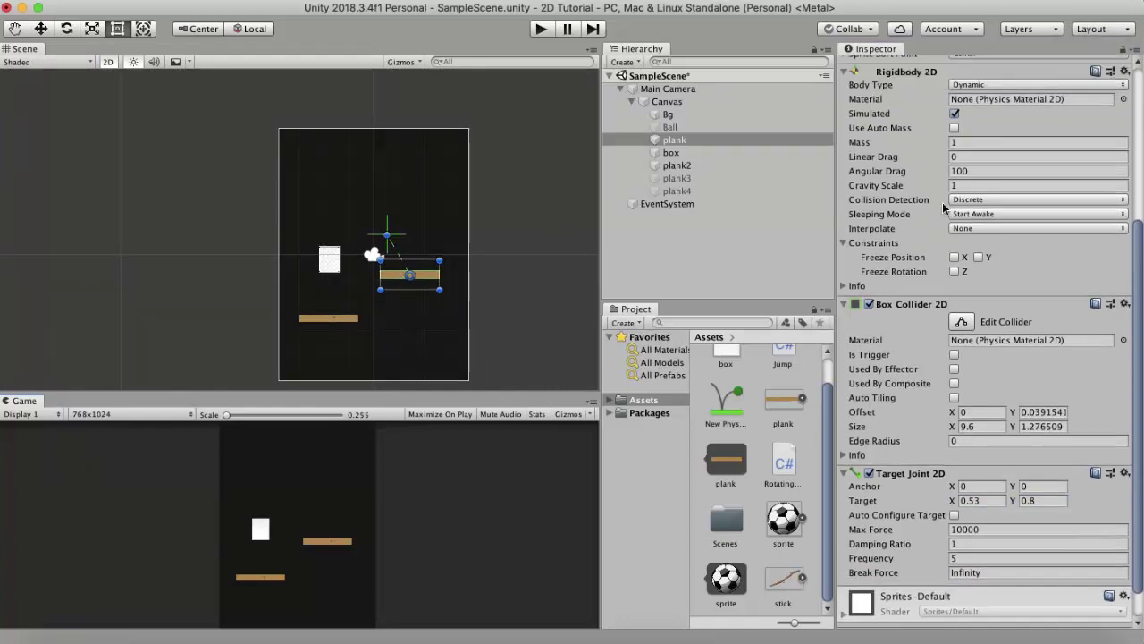
pyautogui.click(953, 272)
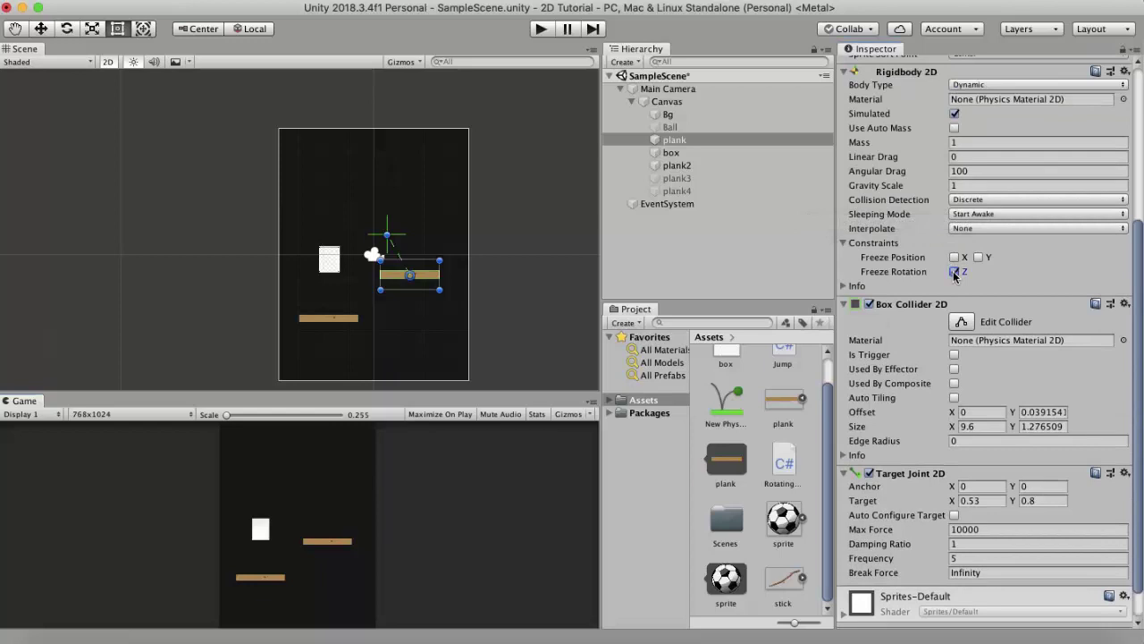
pyautogui.click(540, 30)
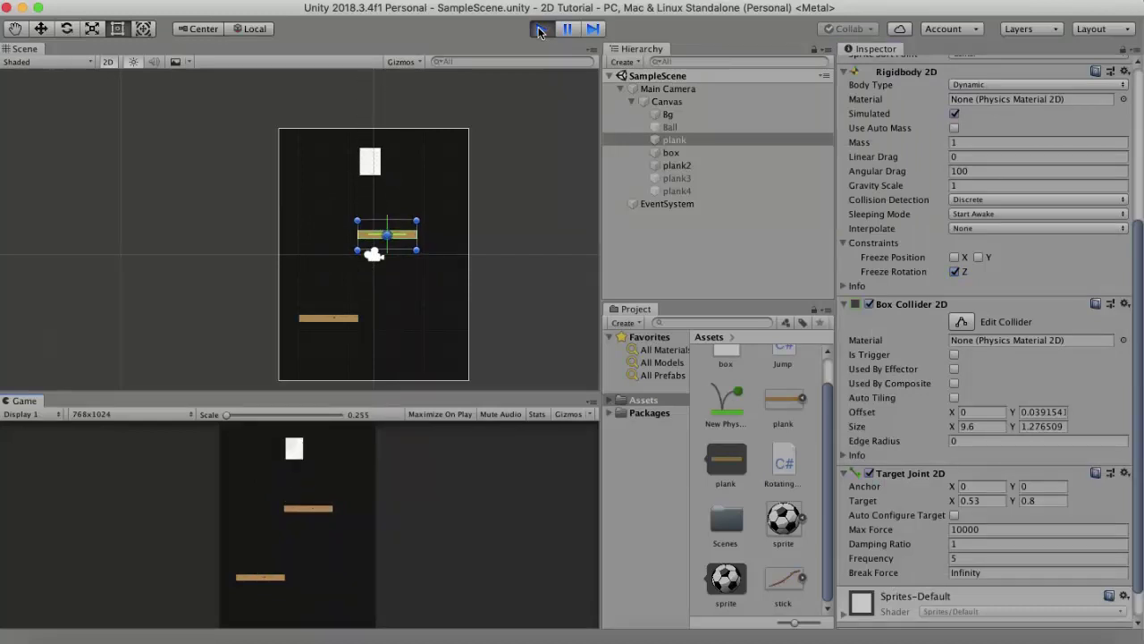
pyautogui.click(540, 30)
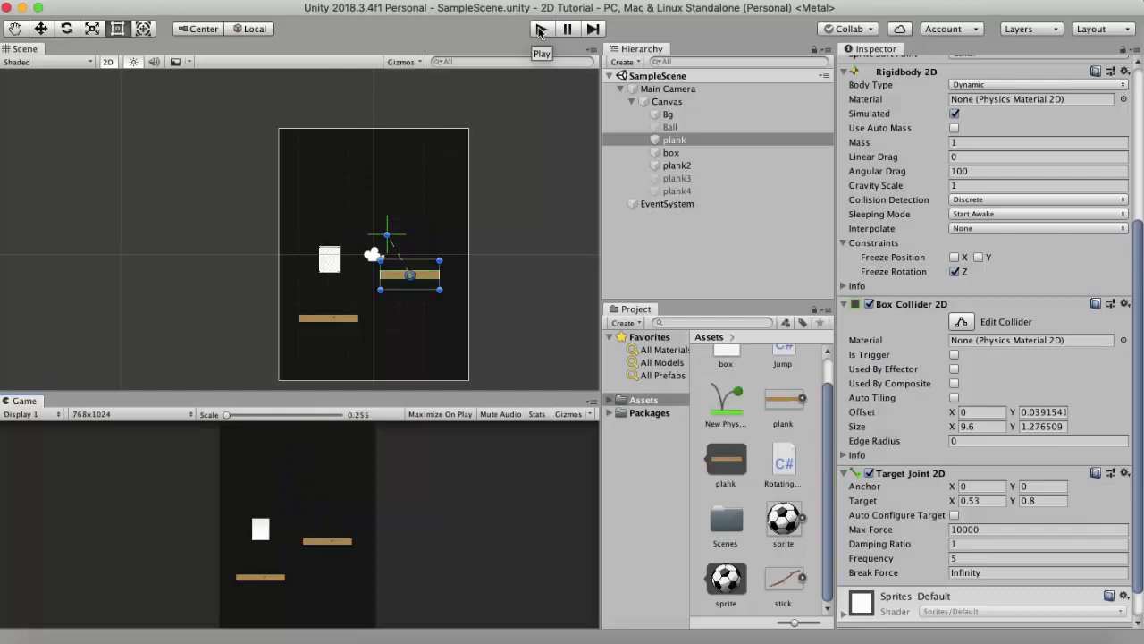